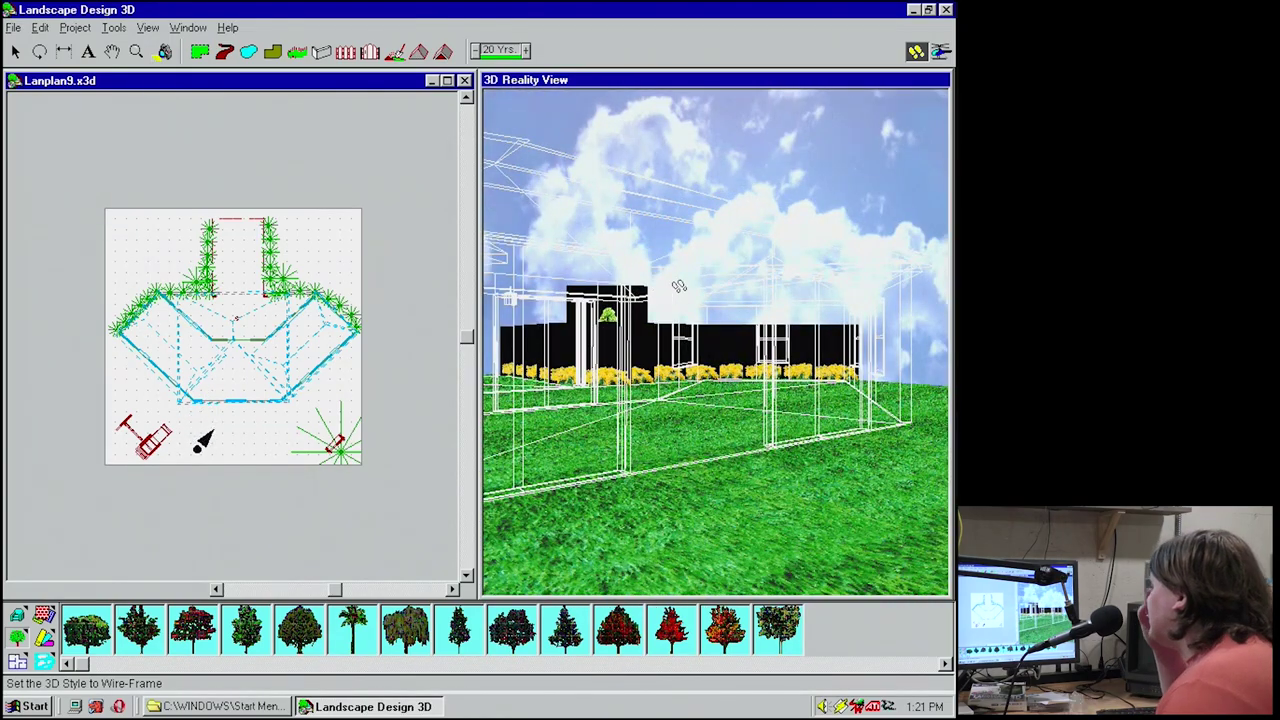
Walk around the wireframe house in the 3D view and check the 3D view preferences, leaving them unchanged.
mouse_move(773, 291)
left_mouse_down()
mouse_move(794, 291)
mouse_move(397, 280)
mouse_move(791, 294)
mouse_move(700, 340)
mouse_move(716, 385)
mouse_move(812, 381)
mouse_move(777, 297)
mouse_move(680, 251)
mouse_move(746, 237)
mouse_move(726, 251)
mouse_move(752, 264)
mouse_move(847, 265)
left_mouse_up()
left_click(148, 27)
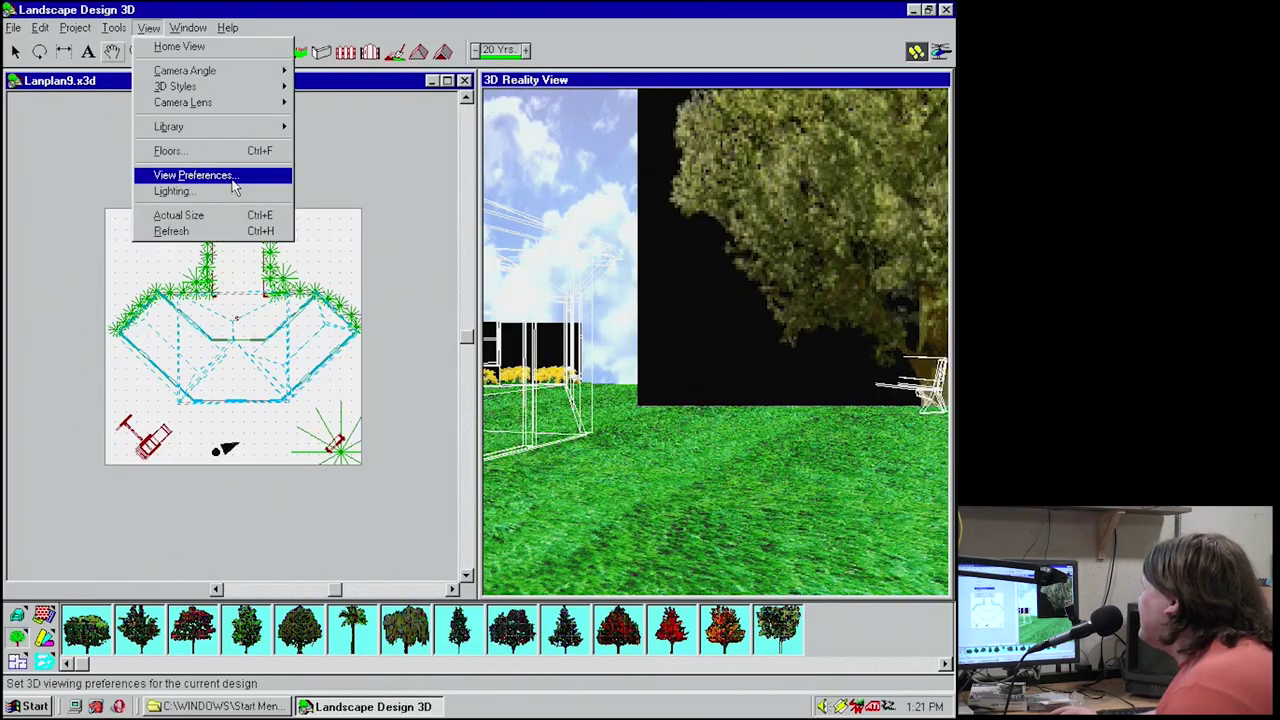
left_click(232, 179)
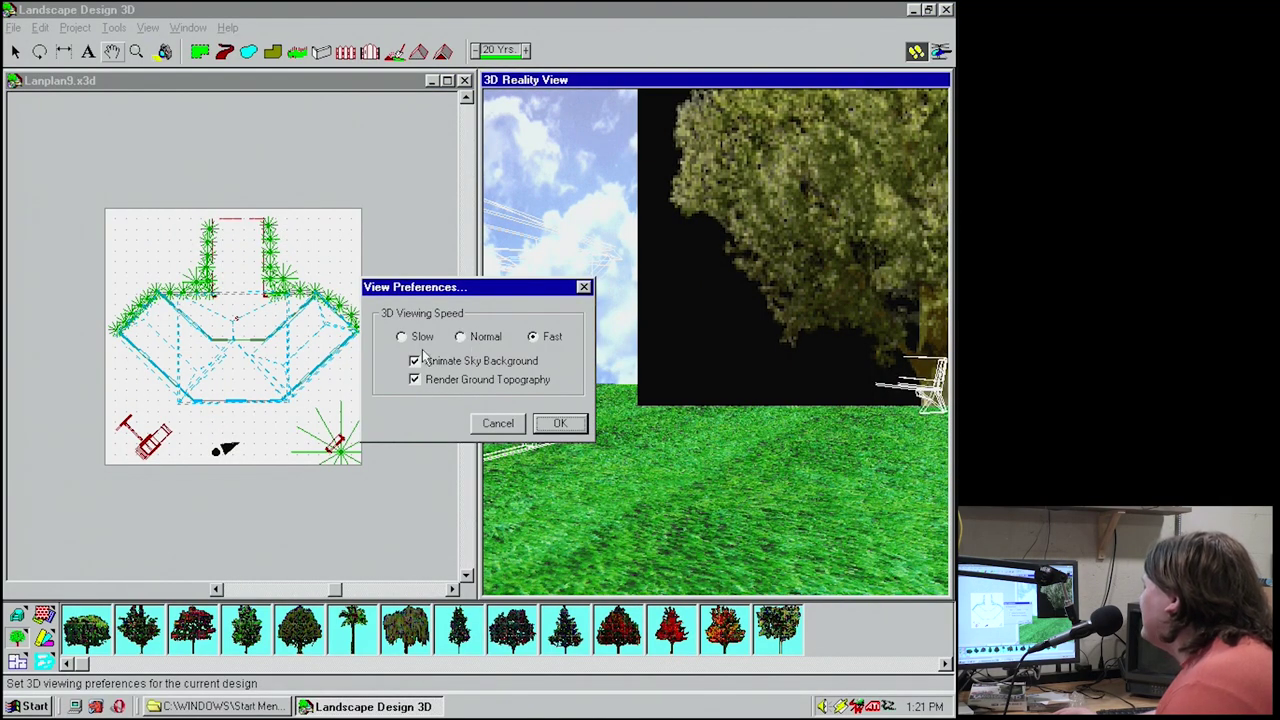
left_click(483, 427)
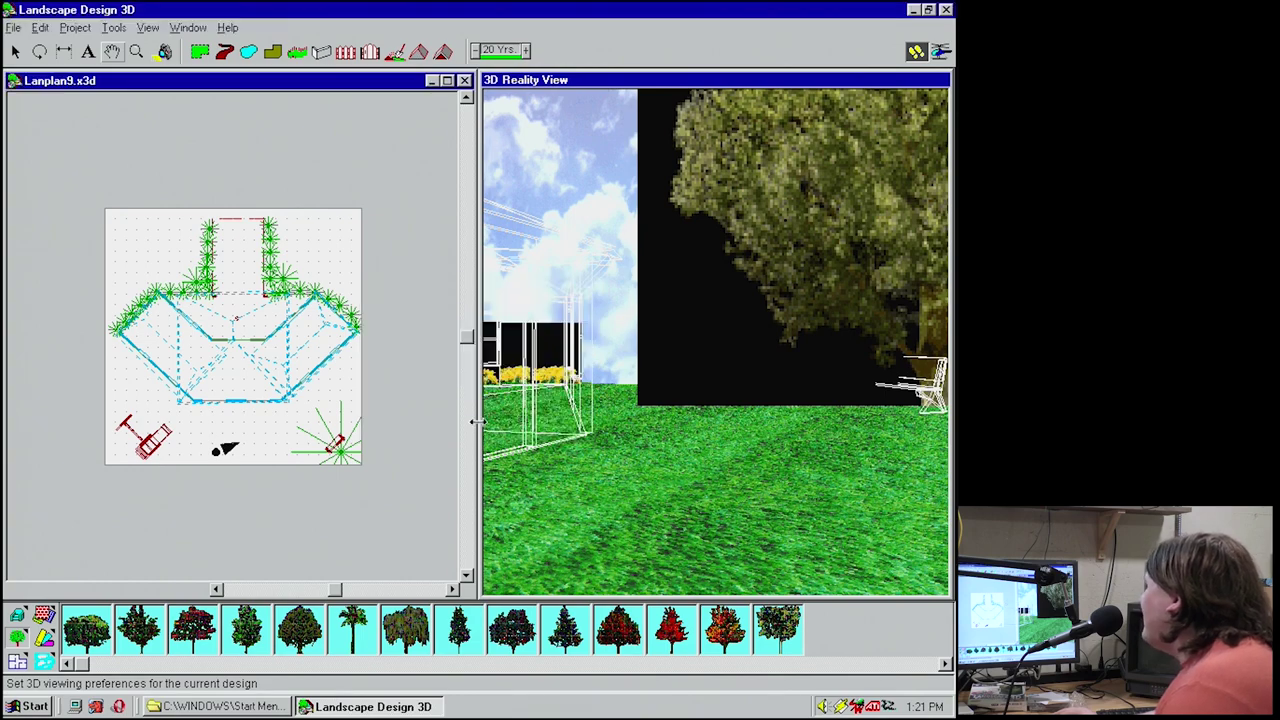
left_click_drag(741, 394, 788, 384)
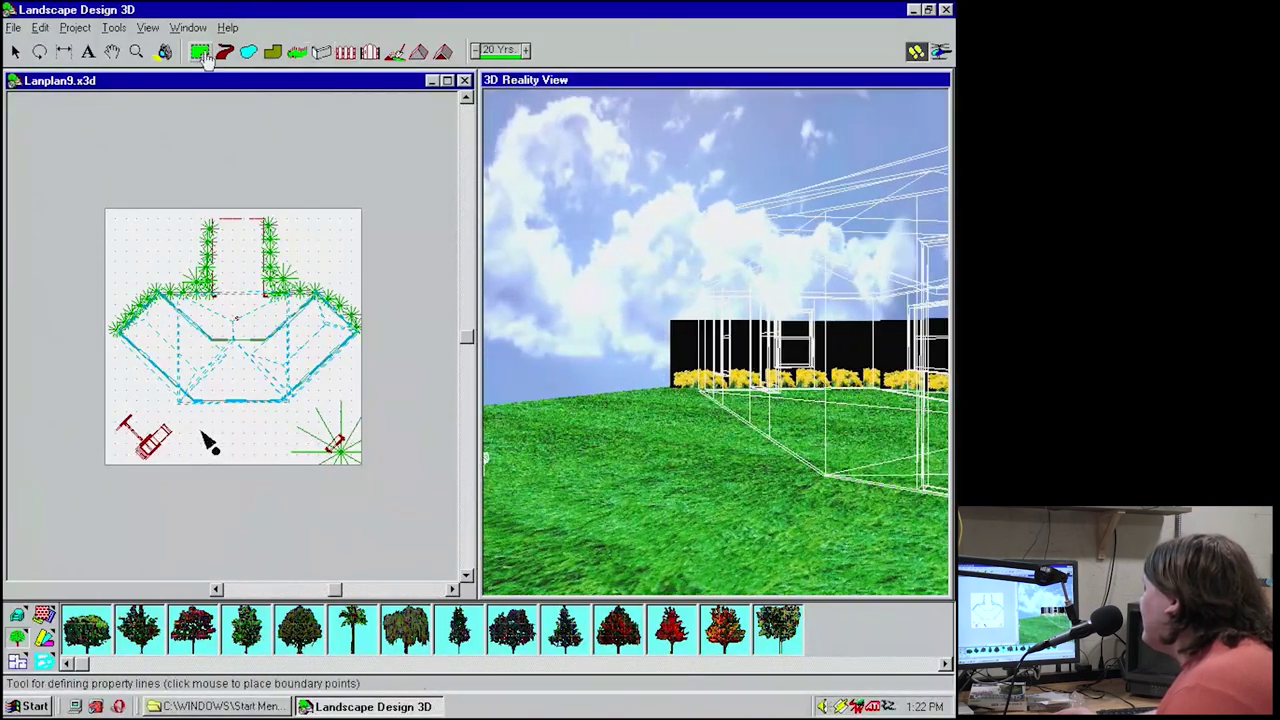
Draw a closed topography area about 15'-8" by 12'-7" between the house's angled wing and the swing set.
left_click(397, 53)
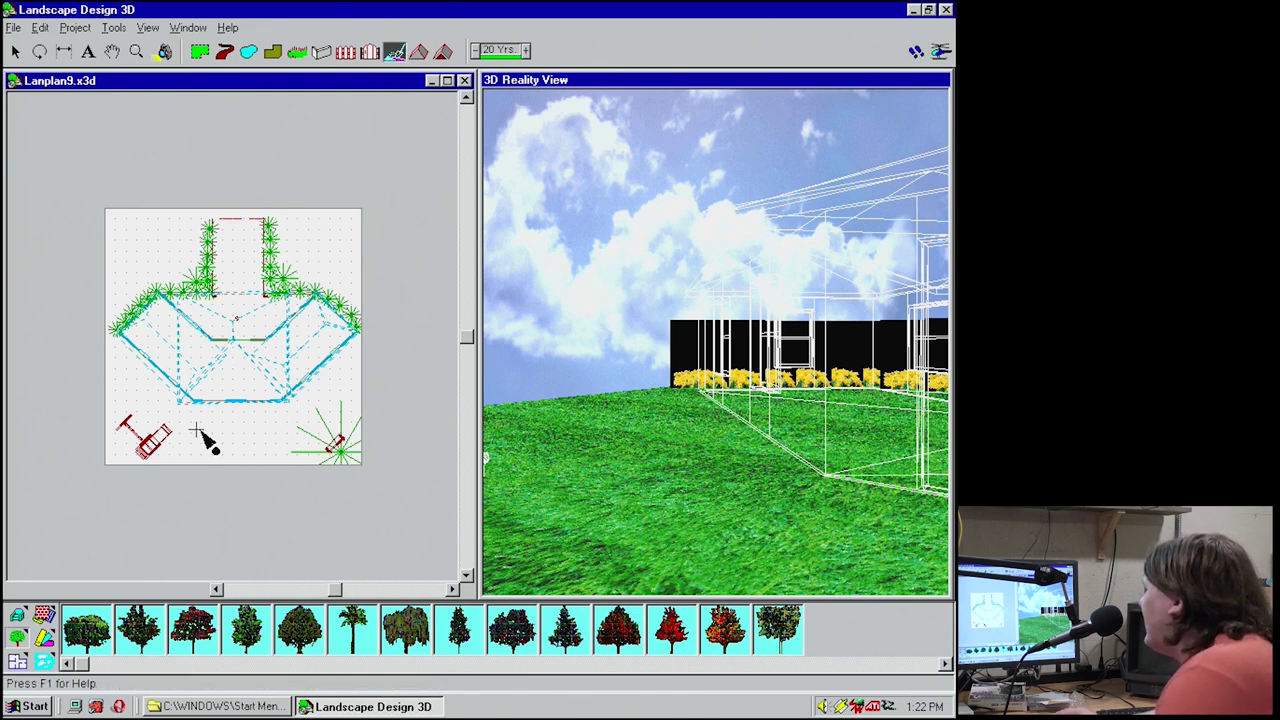
left_click_drag(149, 410, 160, 401)
left_click(166, 393)
left_click(135, 365)
left_click(113, 399)
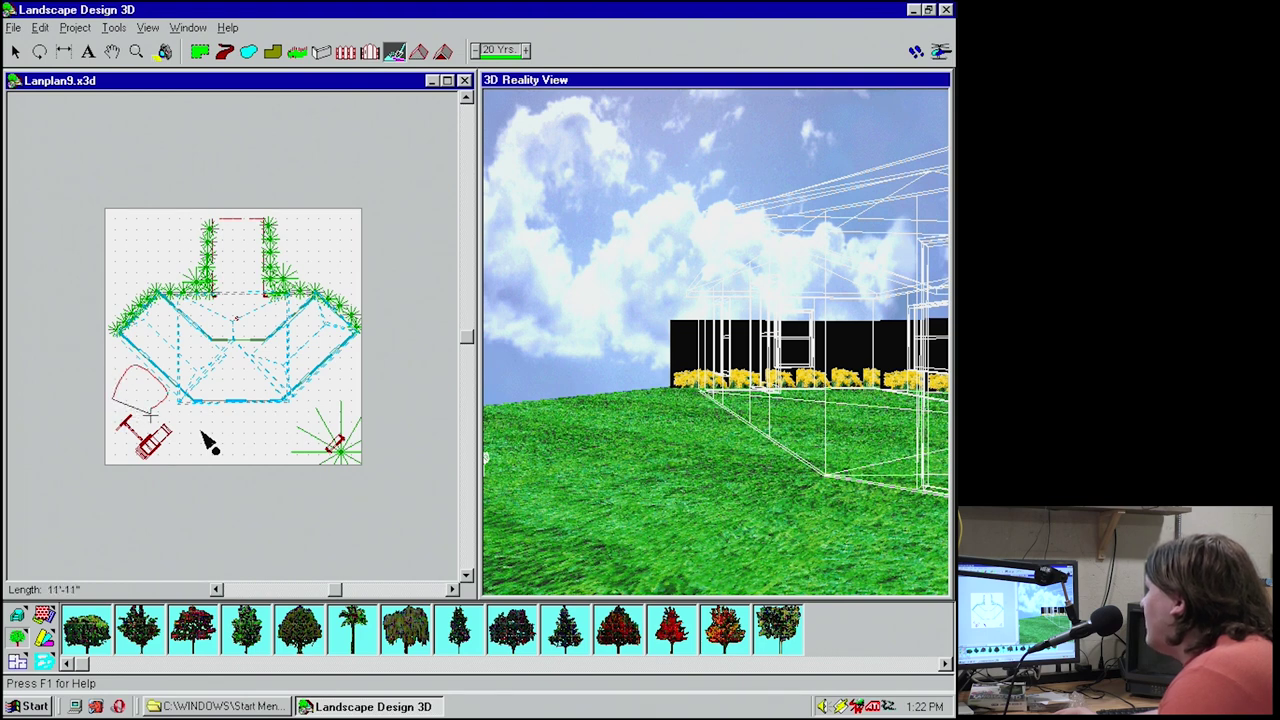
mouse_move(152, 408)
left_mouse_down()
mouse_move(158, 398)
mouse_move(148, 404)
left_mouse_up()
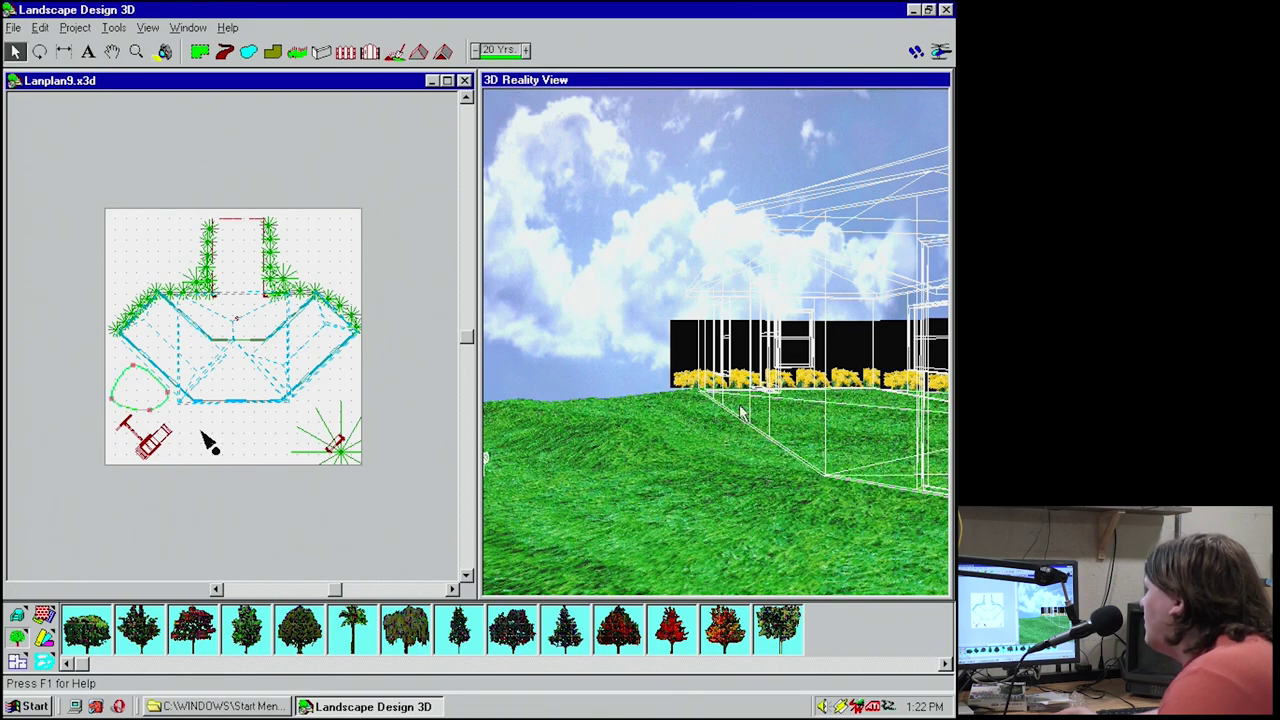
Turn the new topography area into a valley by setting its elevation to -22".
mouse_move(822, 414)
left_mouse_down()
mouse_move(549, 194)
mouse_move(569, 266)
mouse_move(688, 388)
mouse_move(699, 444)
mouse_move(706, 389)
left_mouse_up()
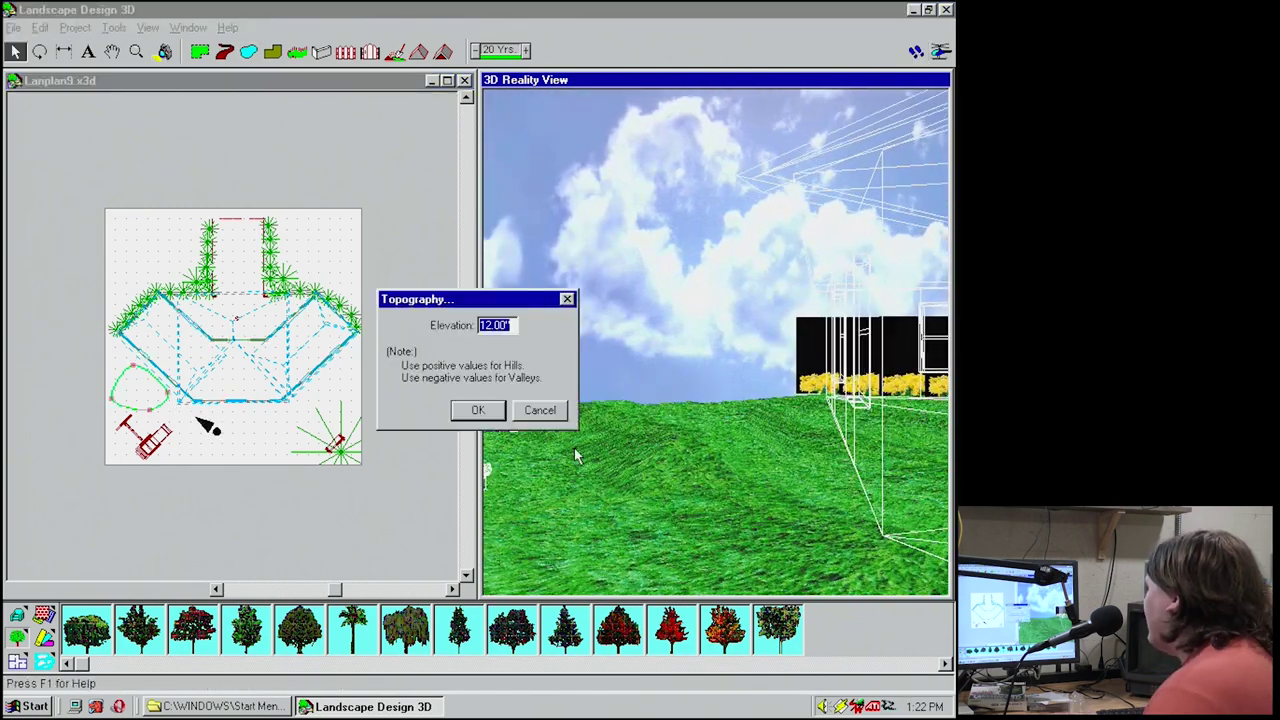
key("Left")
key("Left")
key("Left")
key("Left")
key("Left")
key("Left")
type("-")
key("Return")
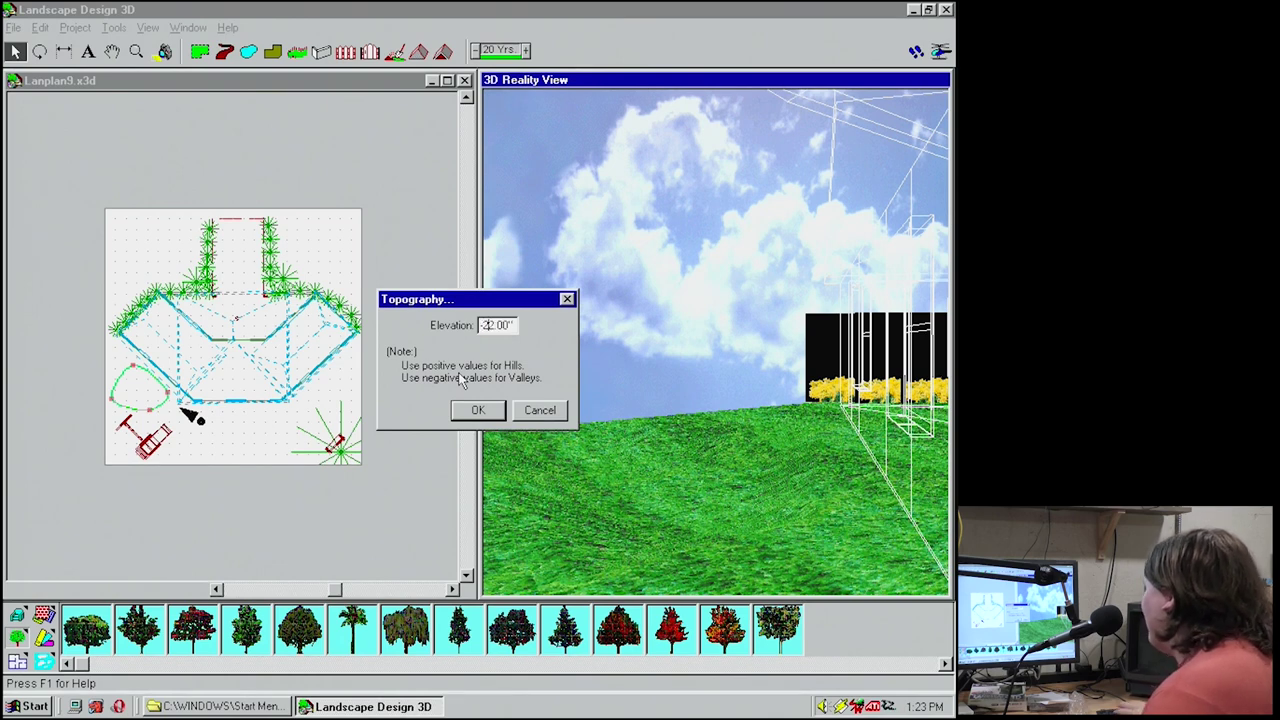
key("Return")
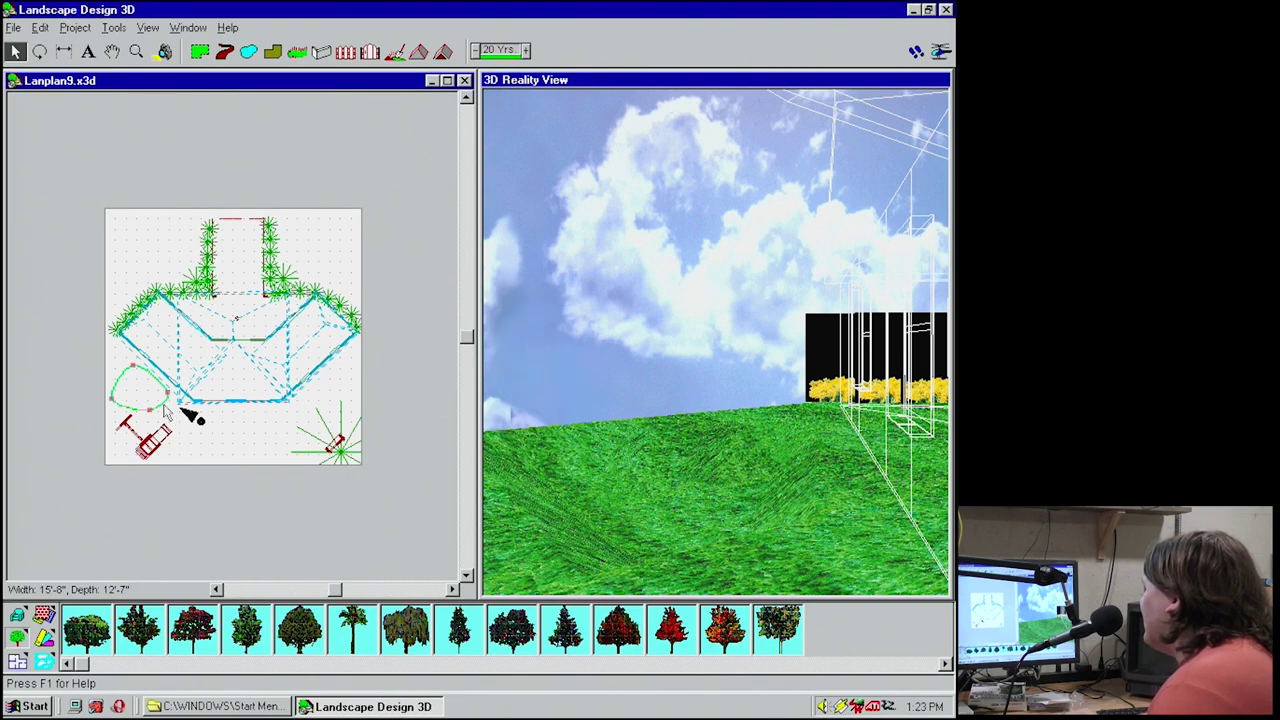
Deepen the topography area beside the house to an elevation of -50".
left_click(168, 411)
key("Left")
key("Left")
key("Left")
key("Left")
key("BackSpace")
key("BackSpace")
type("5")
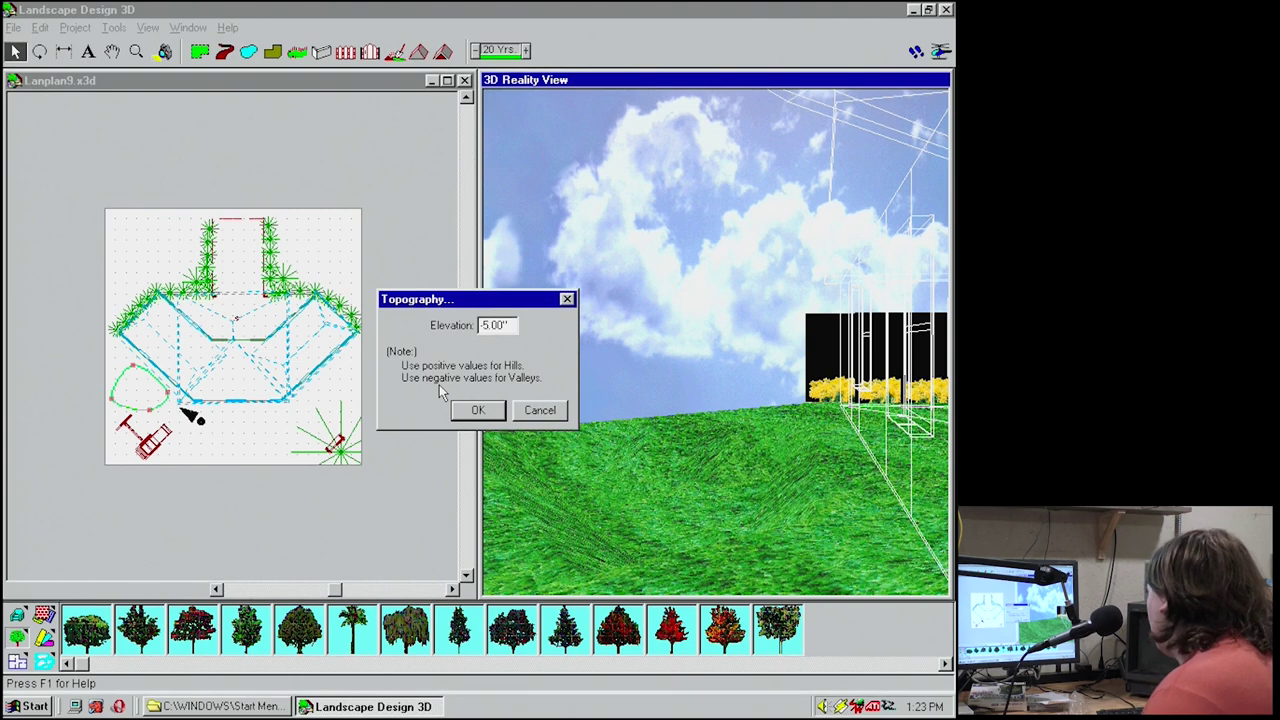
key("Return")
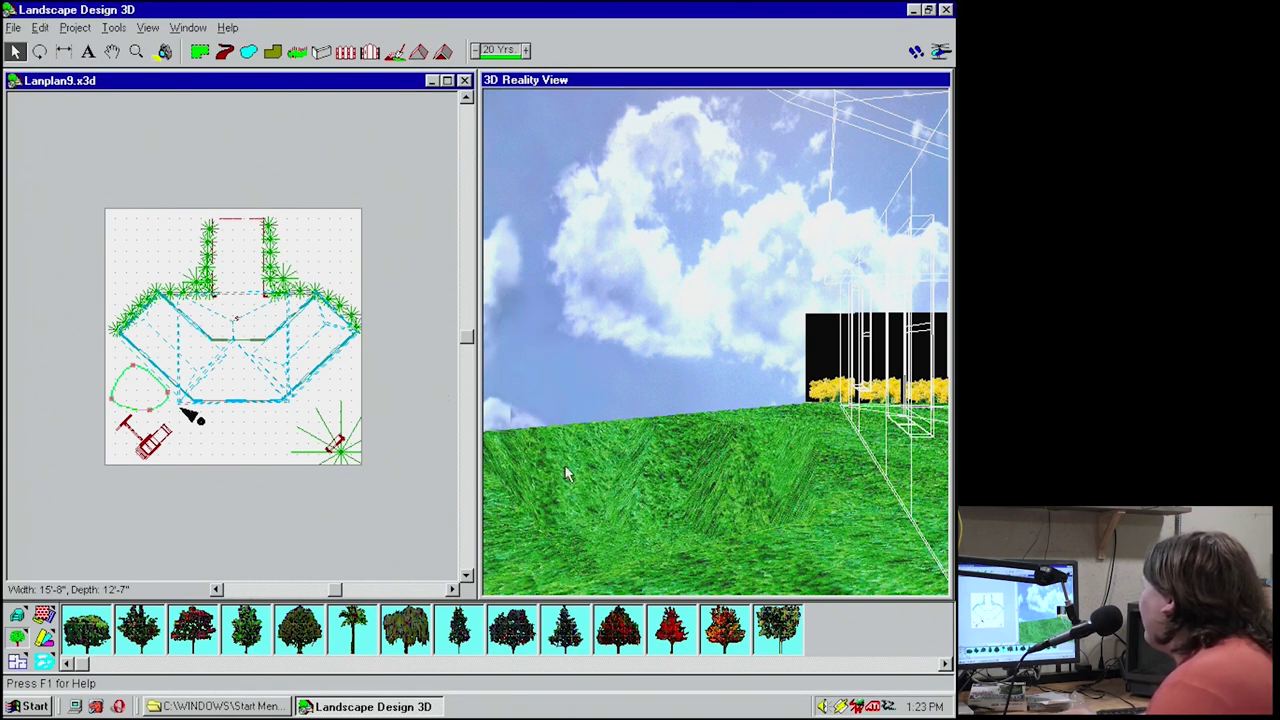
double_click(114, 368)
left_click(535, 412)
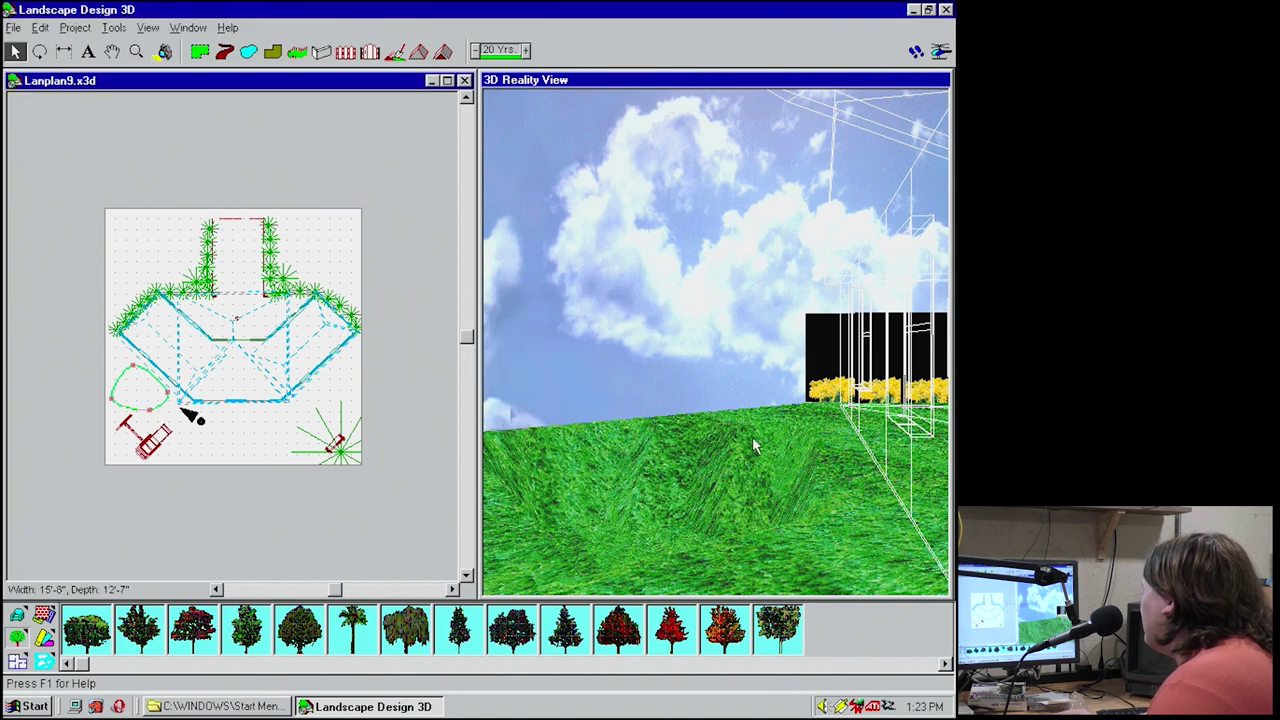
Set the topography area's elevation to -100" and then to -1000" to form a deep pit.
left_click(916, 50)
left_click_drag(741, 416, 697, 455)
left_click_drag(682, 405, 651, 423)
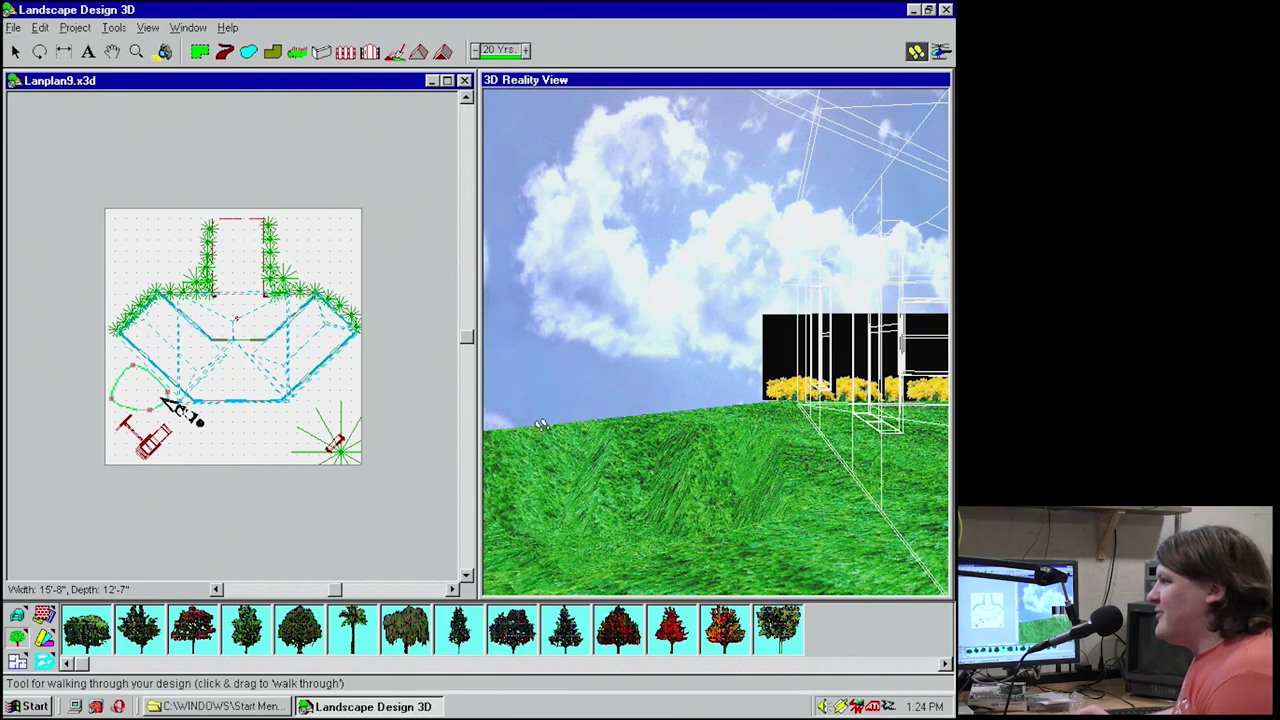
left_click_drag(775, 379, 673, 369)
left_click_drag(594, 216, 640, 260)
key("Escape")
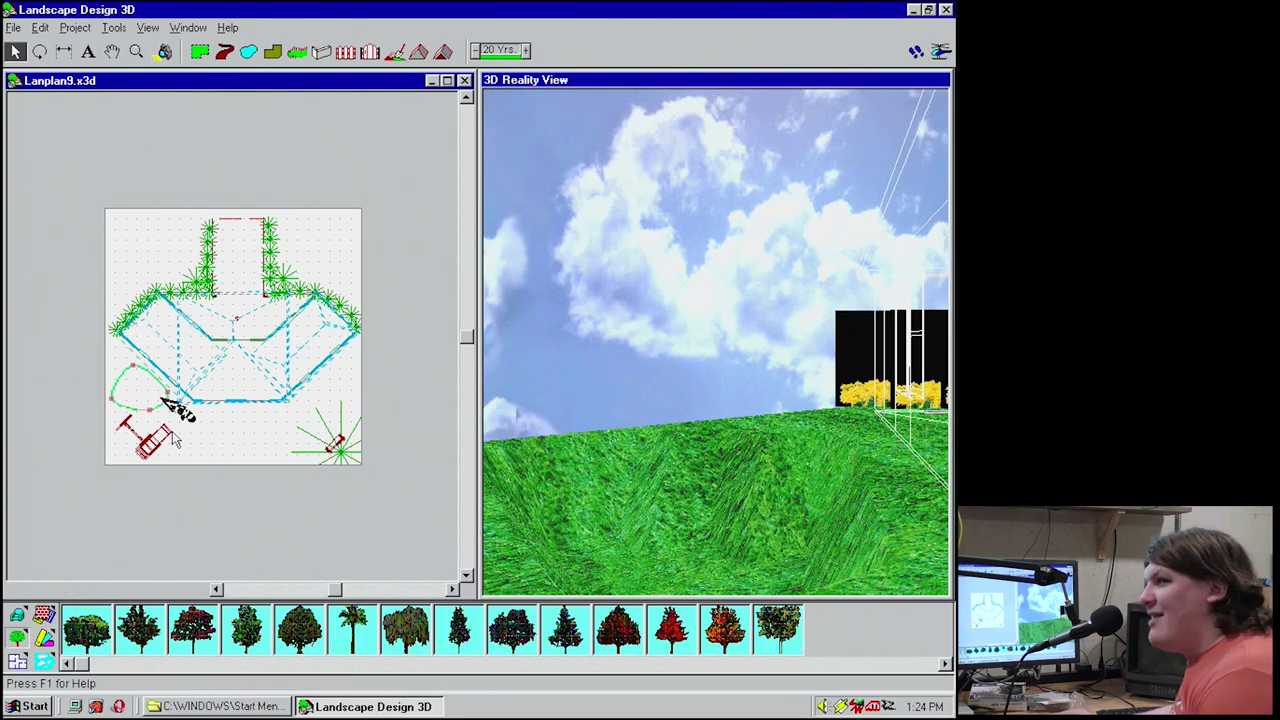
double_click(133, 373)
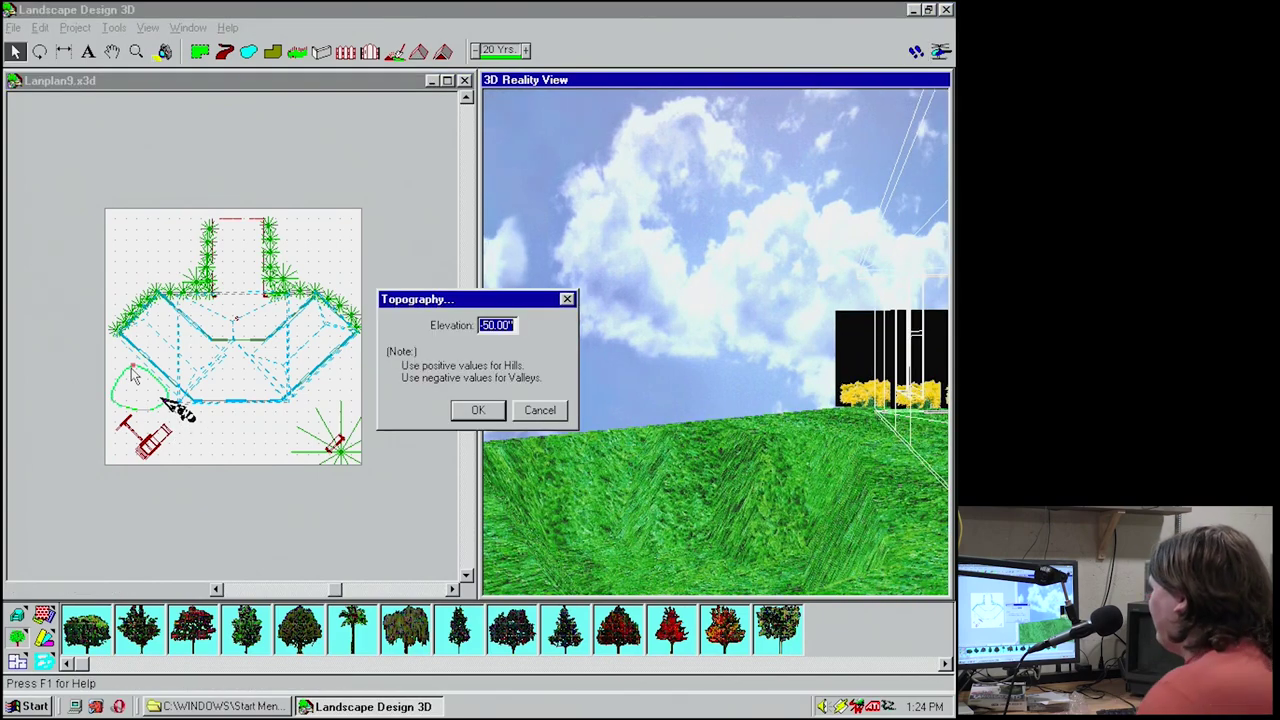
type("-50")
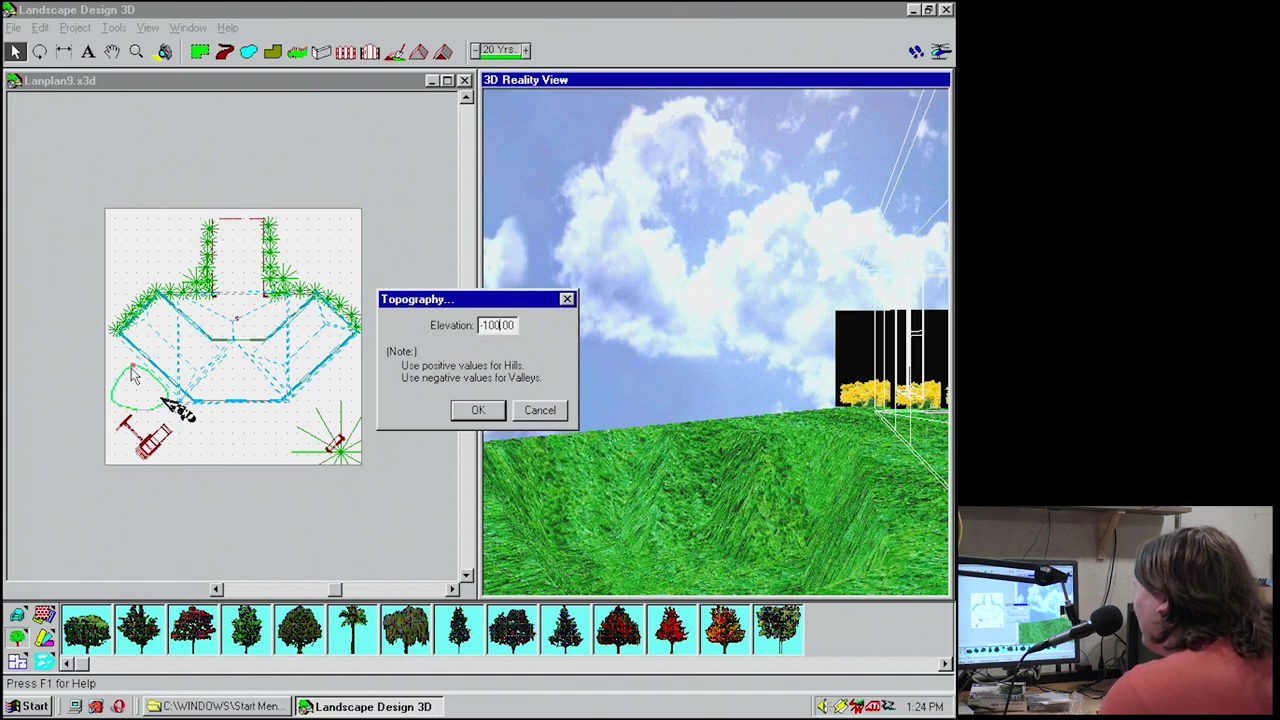
key("Return")
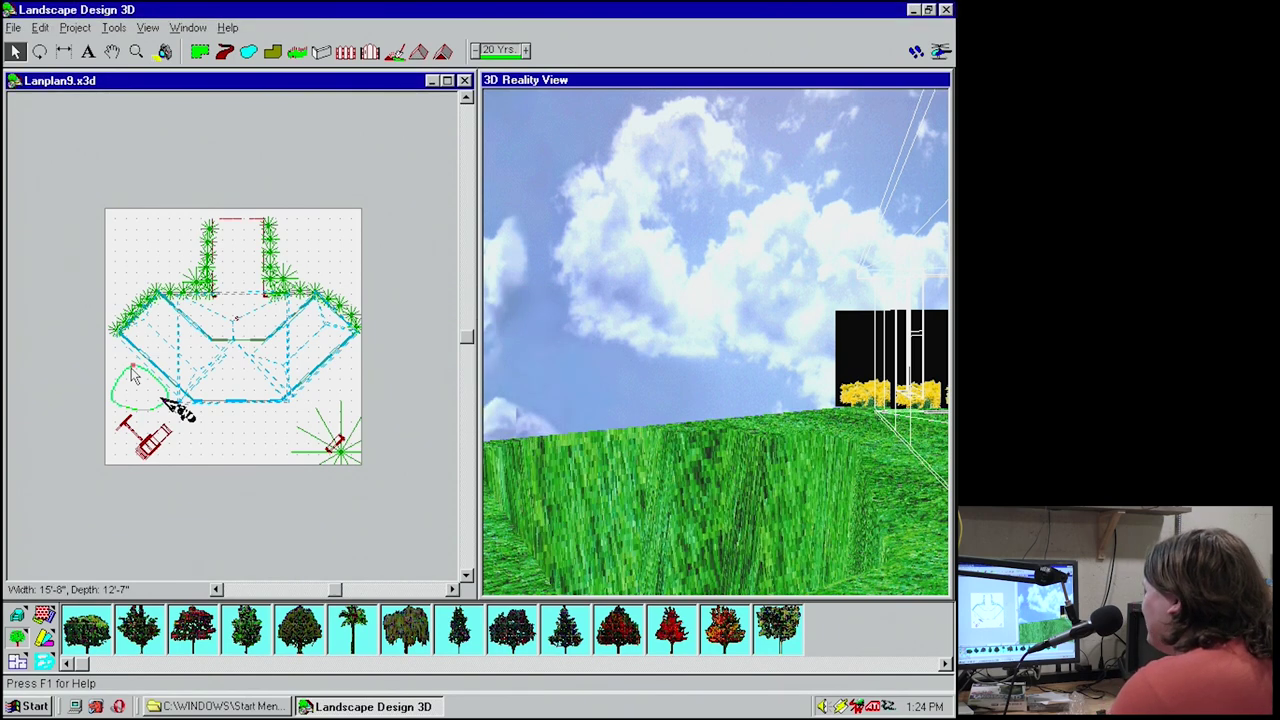
double_click(133, 373)
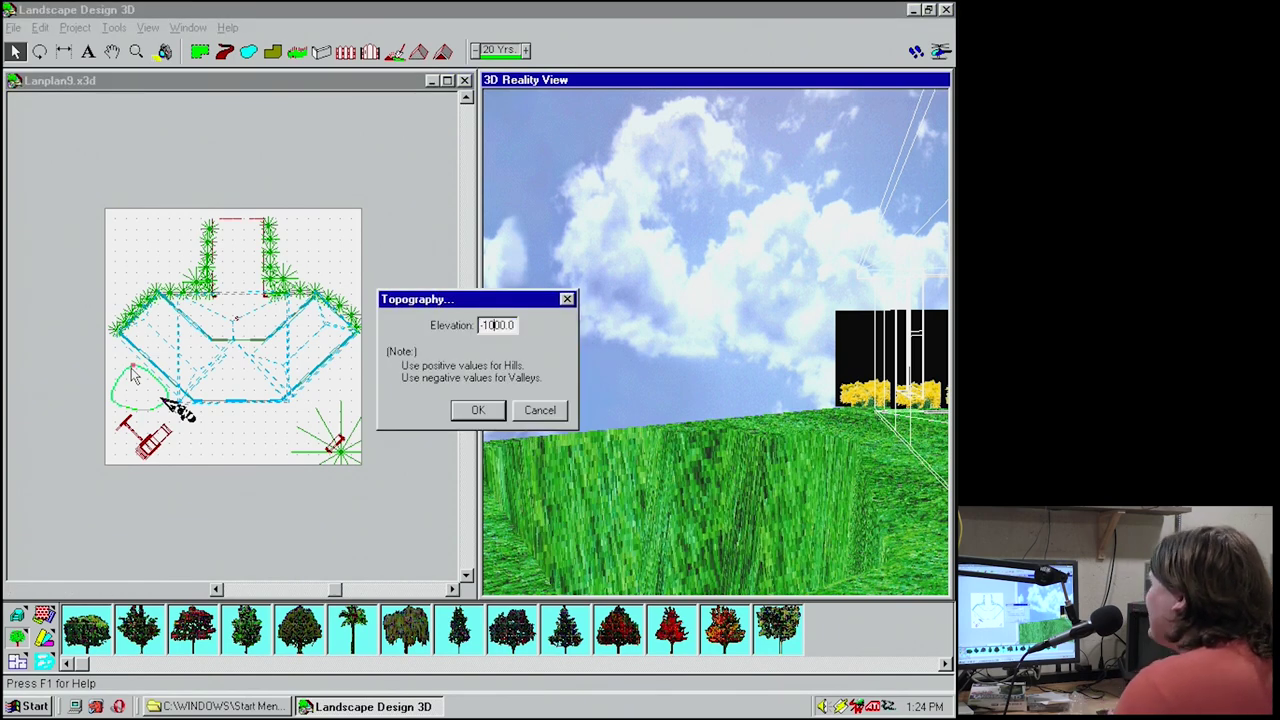
key("Return")
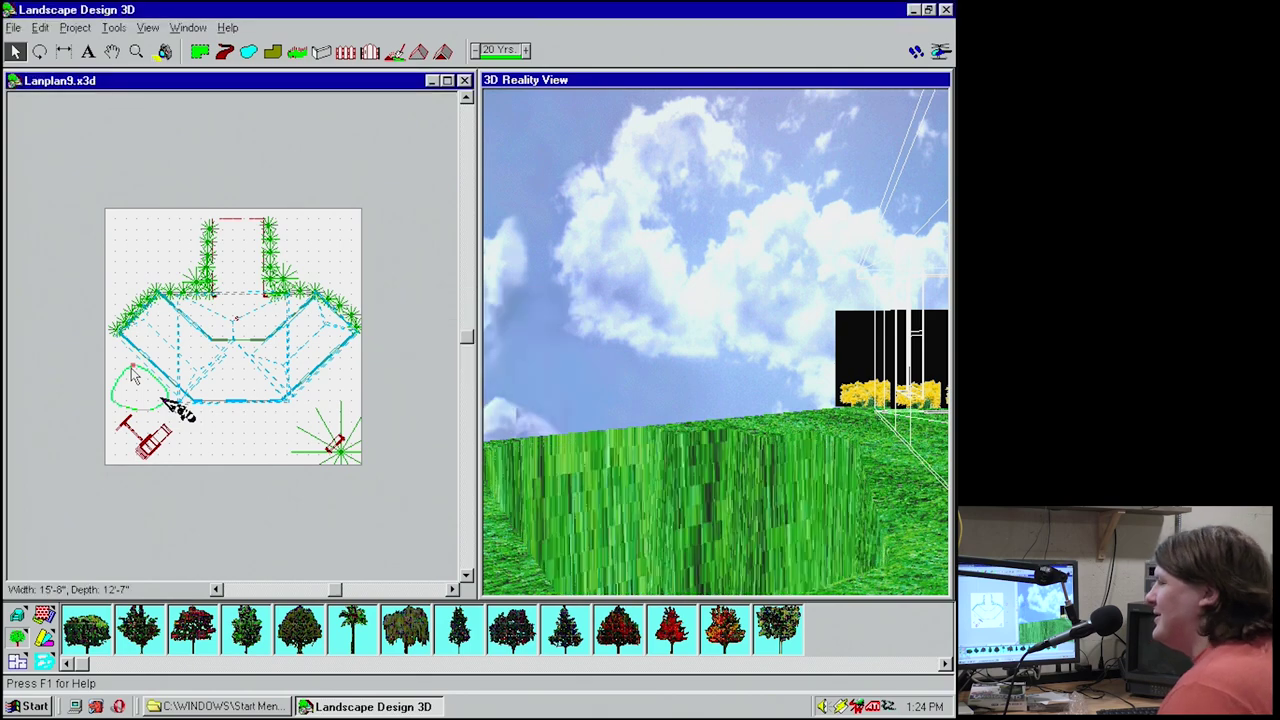
Inspect the pit from below and draw a smaller topography area about 7'-8" by 6'-6" inside it.
mouse_move(740, 430)
left_mouse_down()
mouse_move(791, 466)
mouse_move(737, 514)
mouse_move(697, 486)
mouse_move(716, 289)
mouse_move(837, 420)
mouse_move(800, 400)
mouse_move(712, 477)
mouse_move(811, 400)
mouse_move(815, 570)
mouse_move(772, 565)
mouse_move(791, 518)
mouse_move(760, 464)
mouse_move(733, 545)
left_mouse_up()
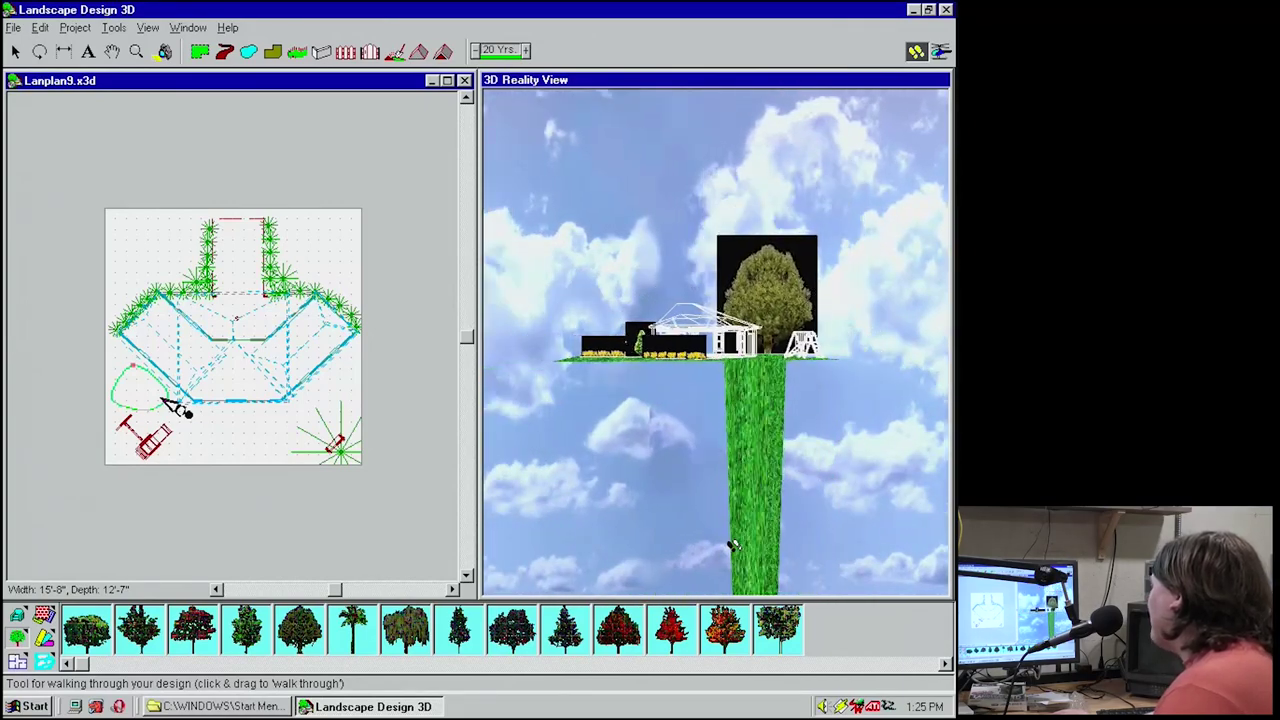
left_click_drag(733, 545, 789, 103)
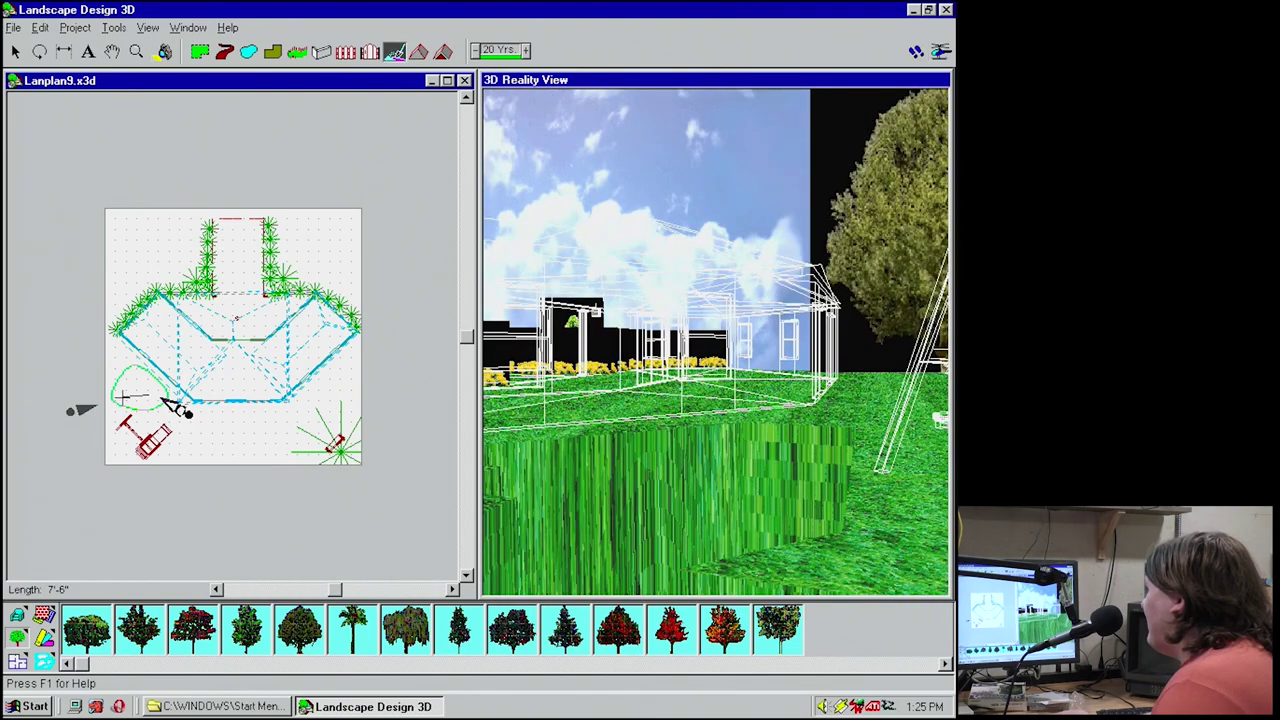
double_click(170, 405)
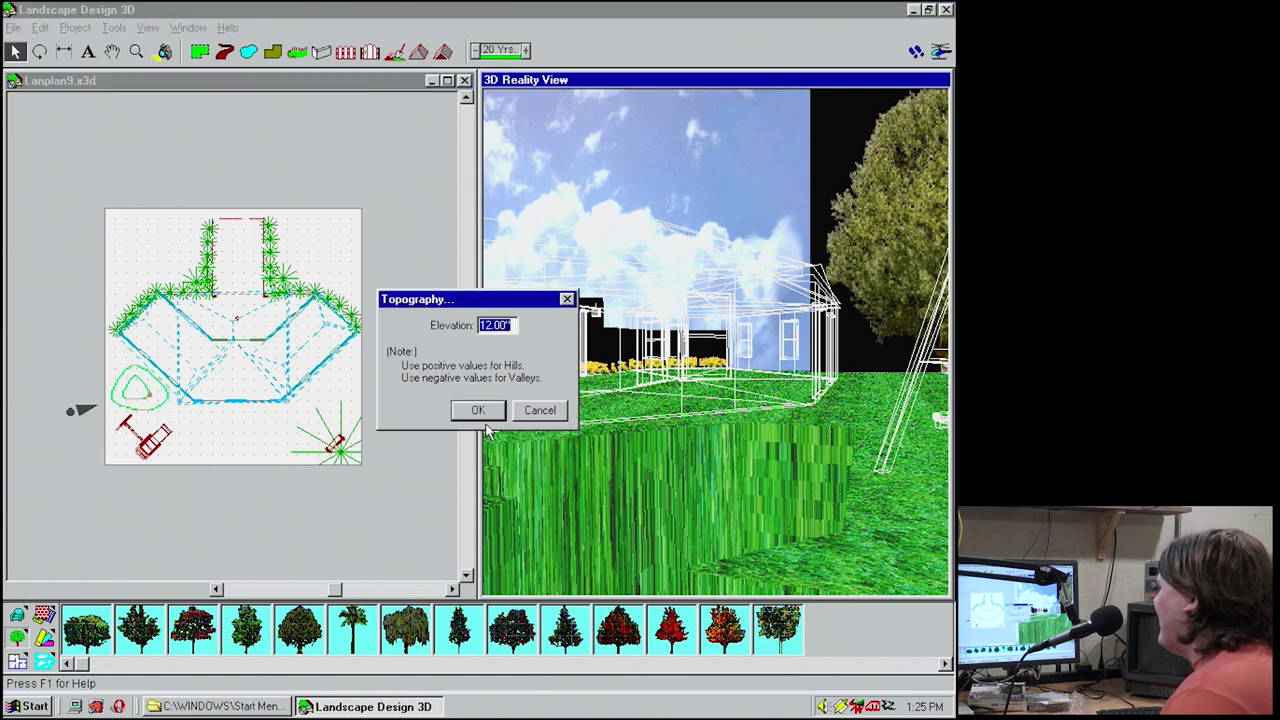
key("End")
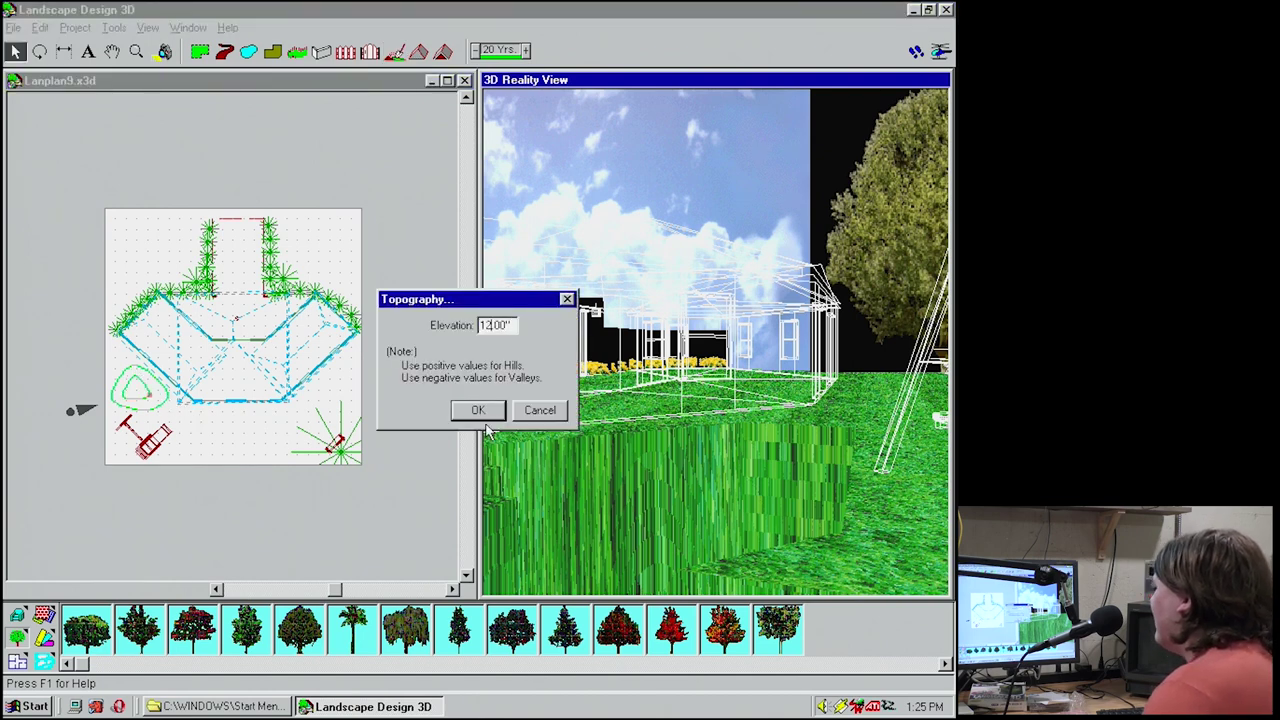
left_click(485, 418)
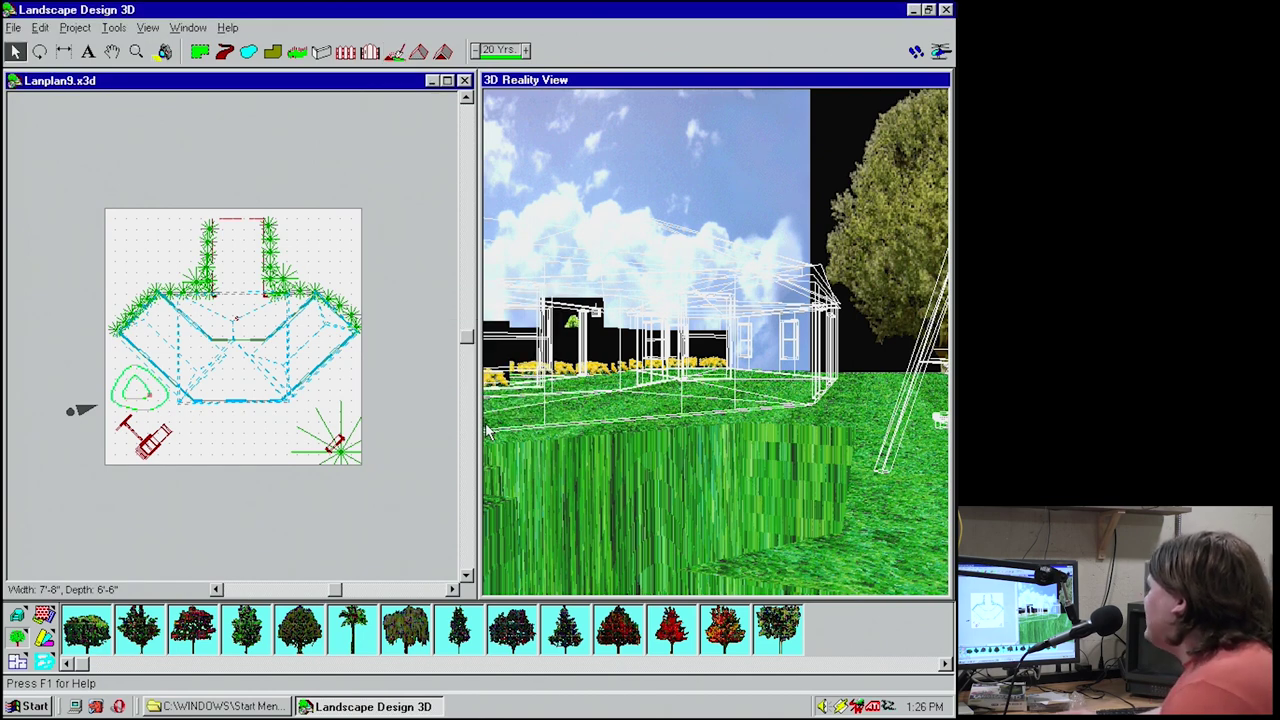
Move the smaller topography area out of the larger one towards the house wall.
left_click(916, 51)
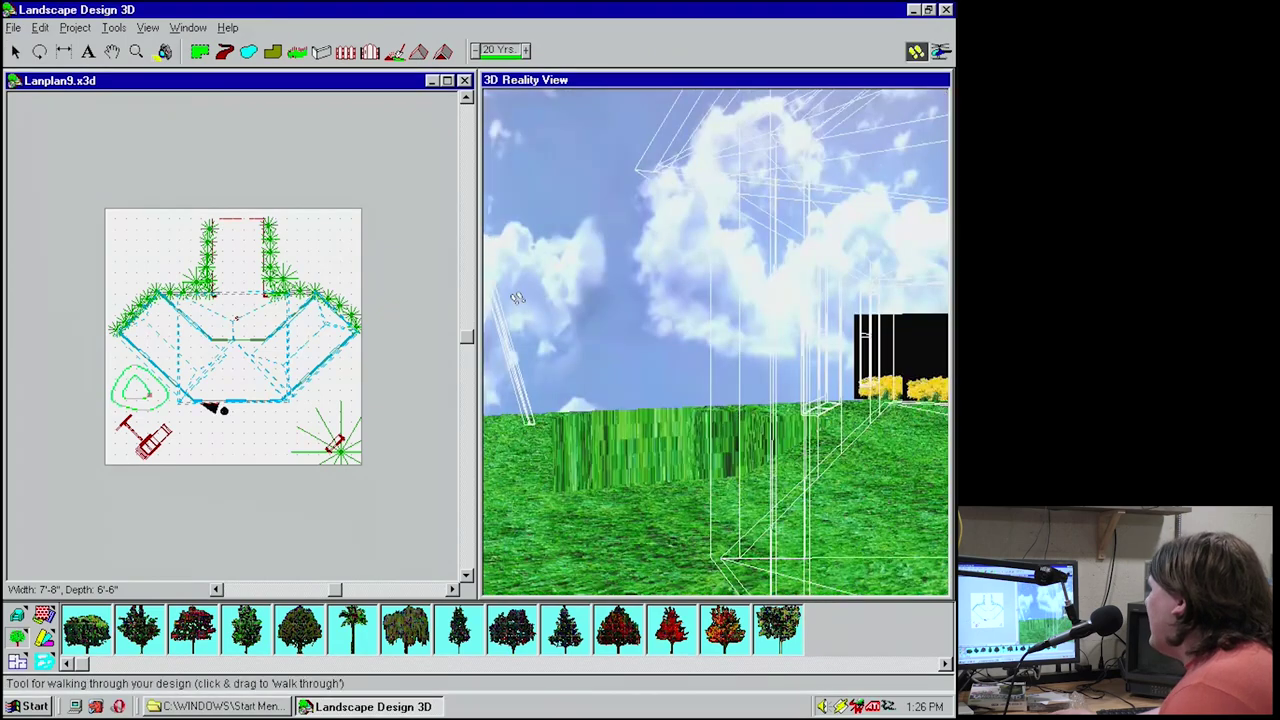
left_click(16, 52)
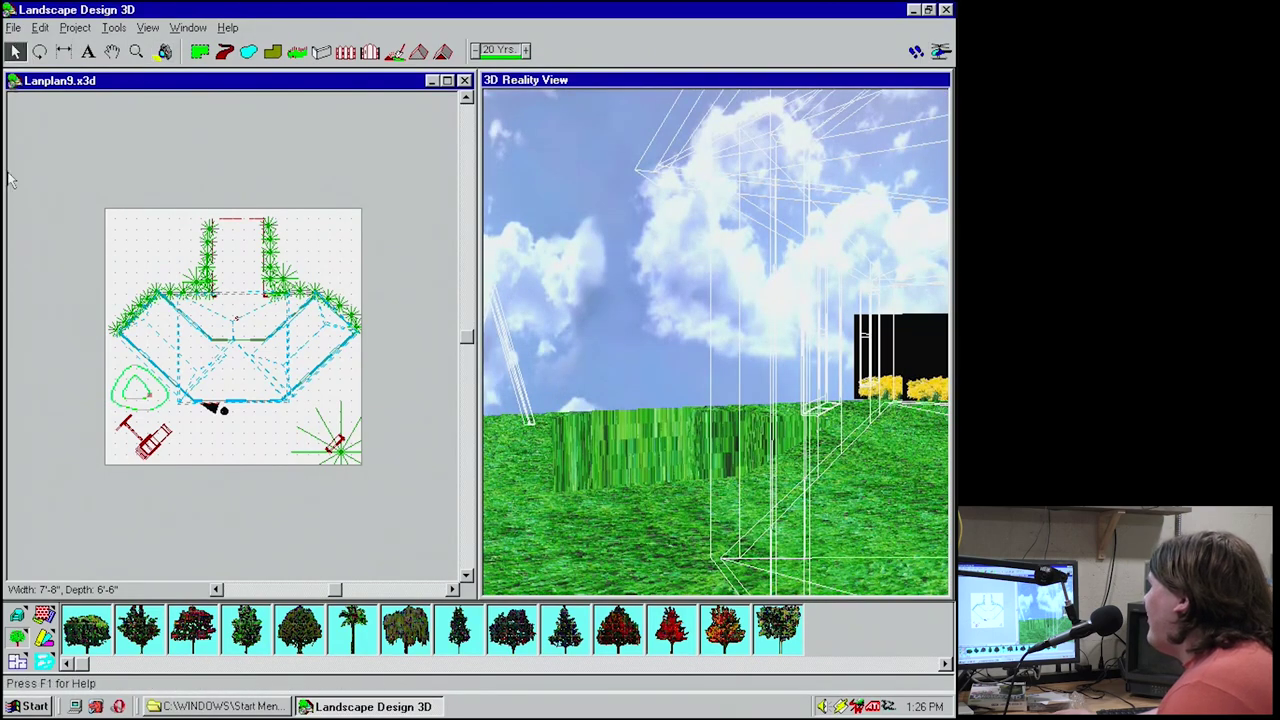
left_click_drag(146, 405, 168, 420)
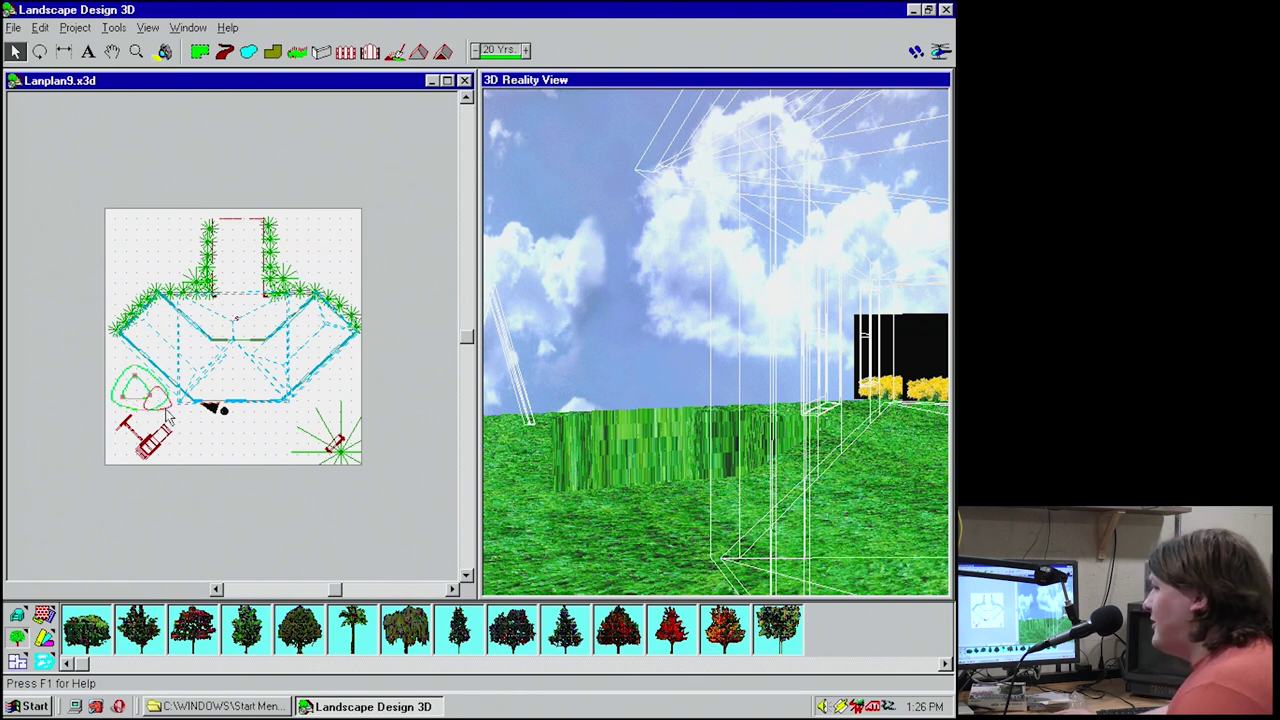
mouse_move(166, 409)
left_mouse_down()
mouse_move(164, 428)
mouse_move(184, 394)
mouse_move(163, 409)
mouse_move(171, 399)
left_mouse_up()
left_click(171, 403)
key("Delete")
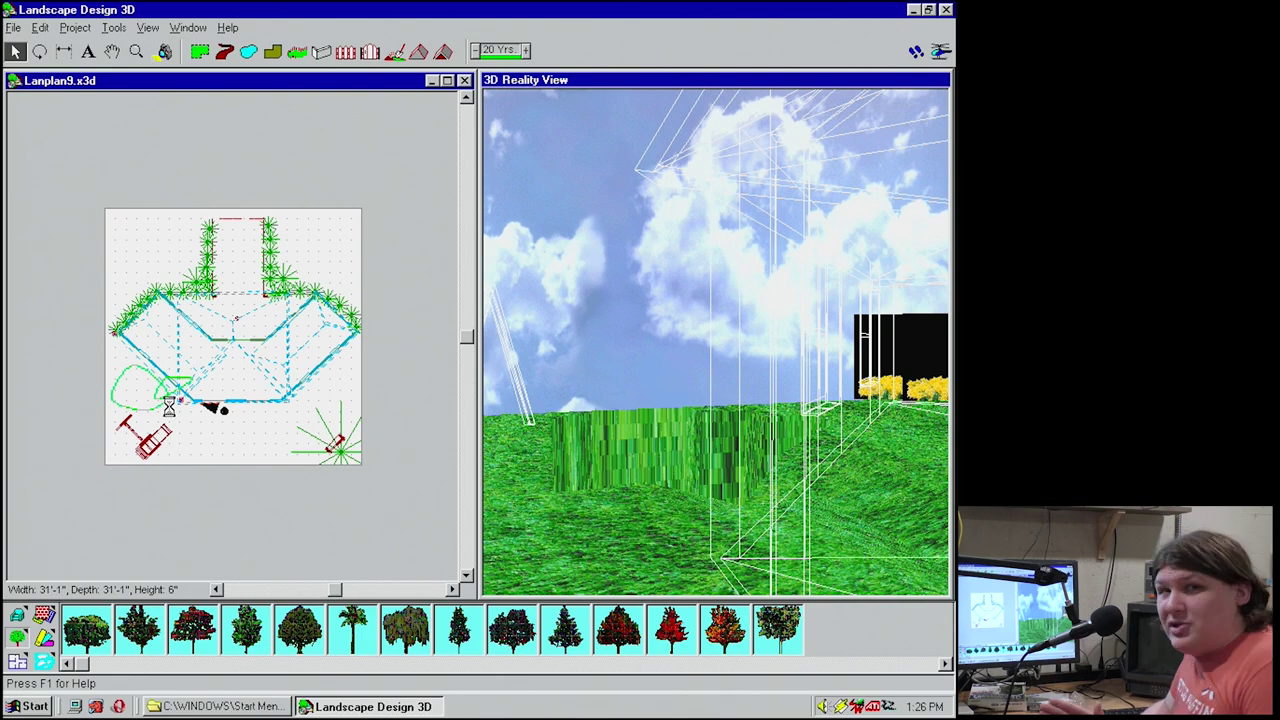
Force the frozen Landscape Design 3D to close, reopen it, and start a design with Work on your Own.
key("ctrl+alt+Delete")
key("Return")
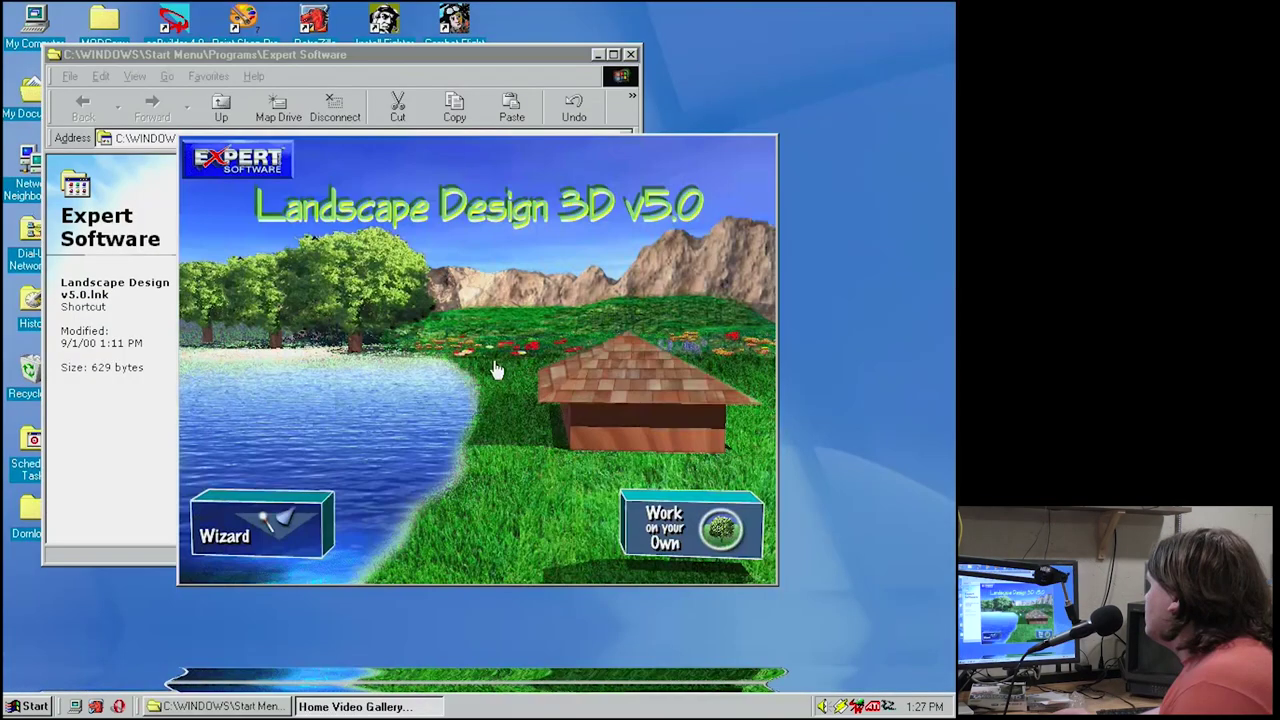
left_click(652, 533)
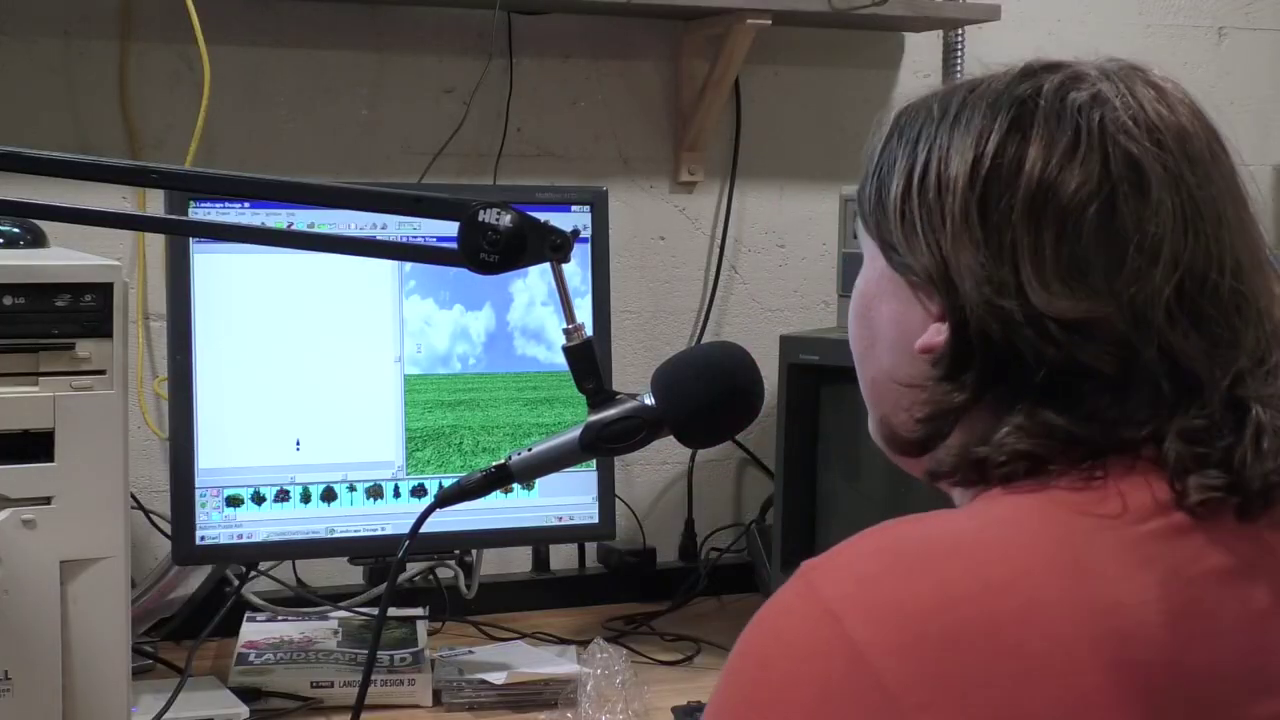
Force the restarted Landscape Design 3D to close.
key("ctrl+alt+Delete")
key("Return")
key("ctrl+alt+Delete")
key("Return")
key("ctrl+alt+Delete")
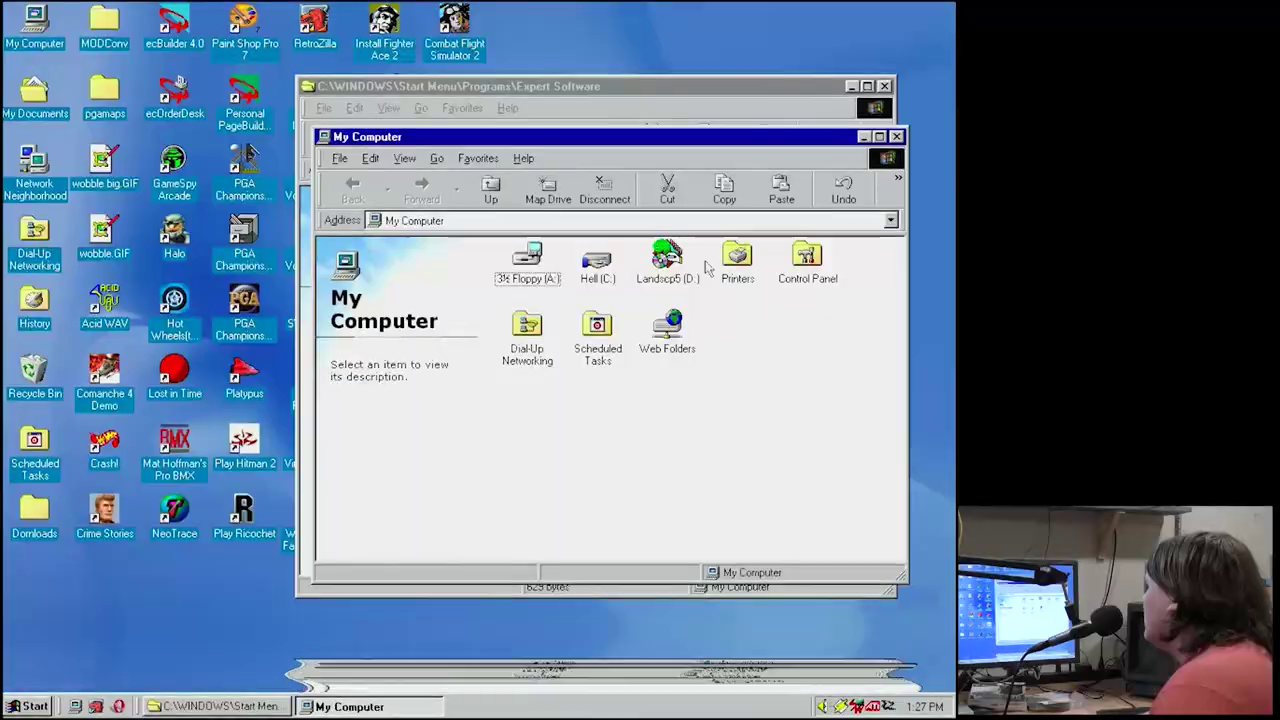
Explore the Landscp5 (D:) disc and launch Landscape Design 3D from its Prog31 folder.
right_click(690, 262)
left_click(714, 274)
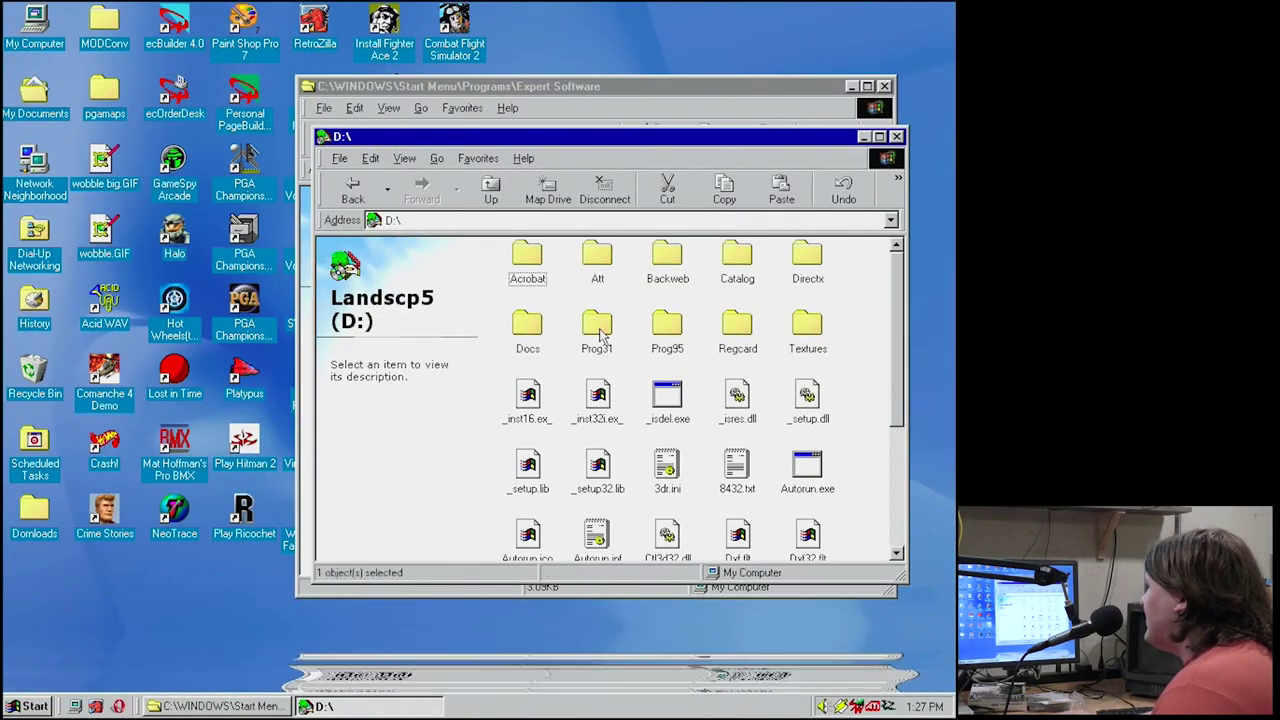
double_click(598, 328)
double_click(600, 338)
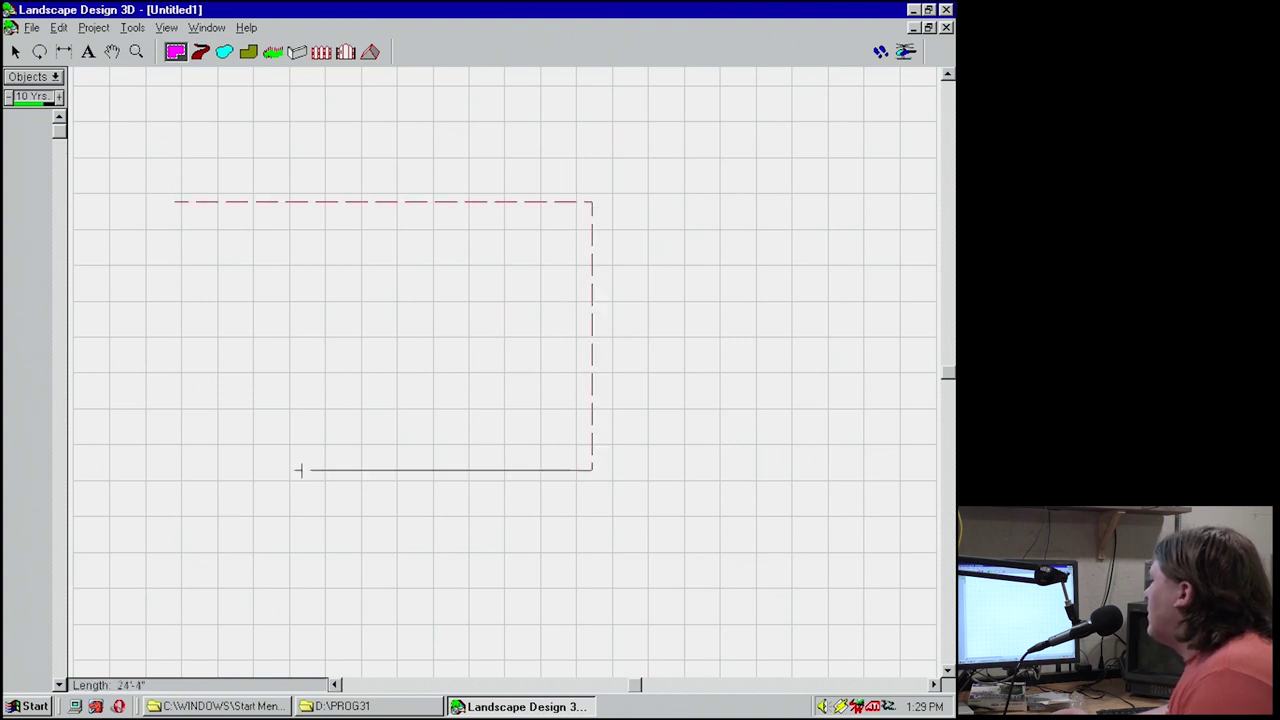
Show the drawn property lot in 3D and walk around it.
left_click(166, 28)
left_click(190, 40)
left_click_drag(500, 508, 456, 403)
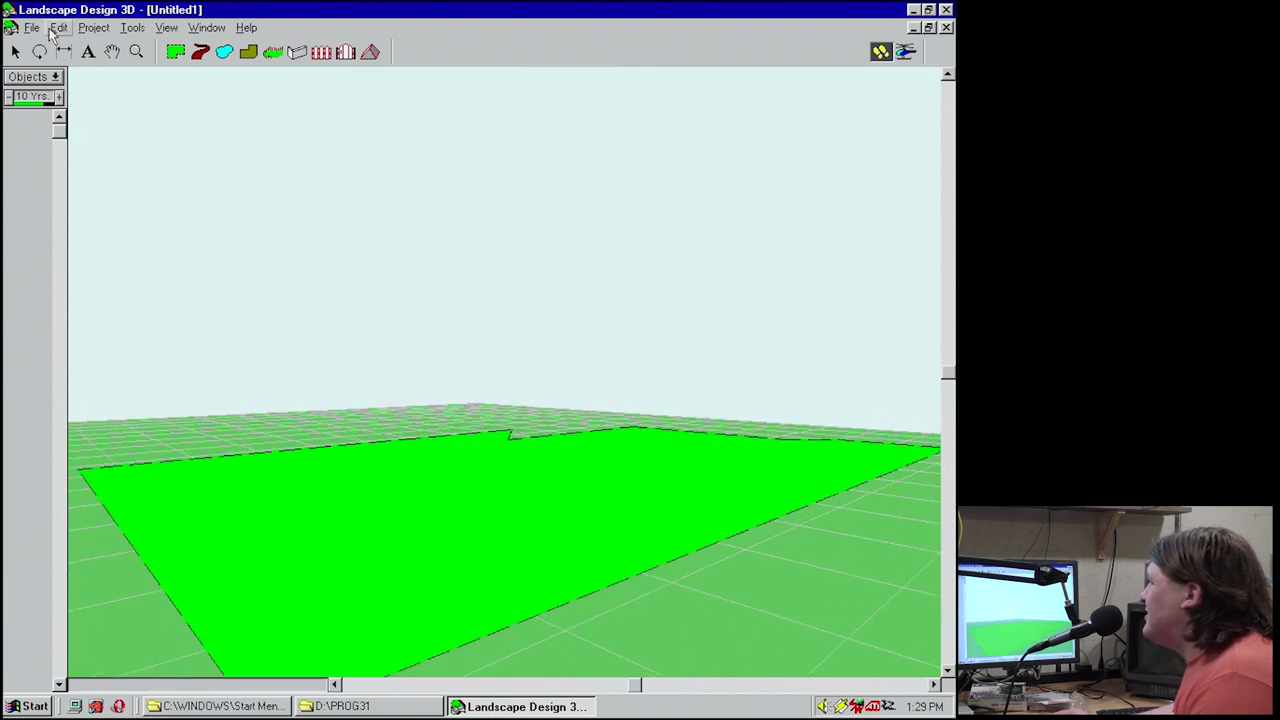
Open the sample design PLAN1.XLD from the d:\prog31\samples\land folder.
left_click(33, 28)
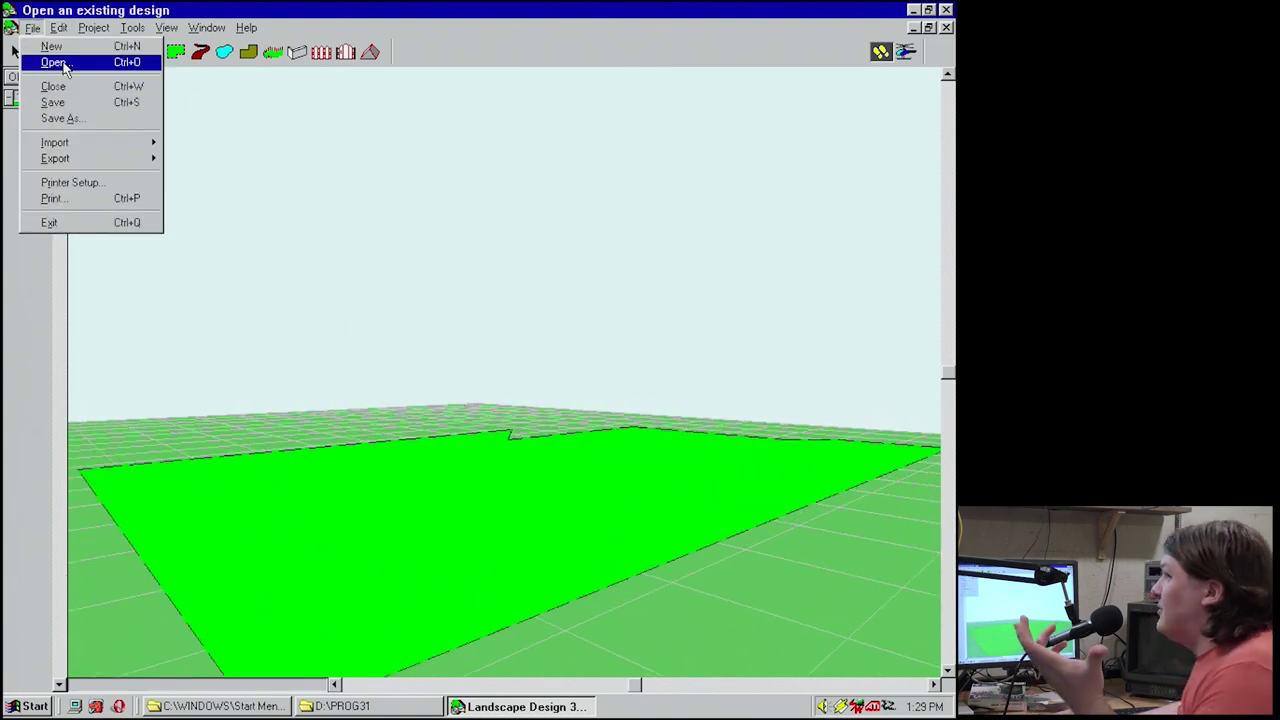
left_click(55, 62)
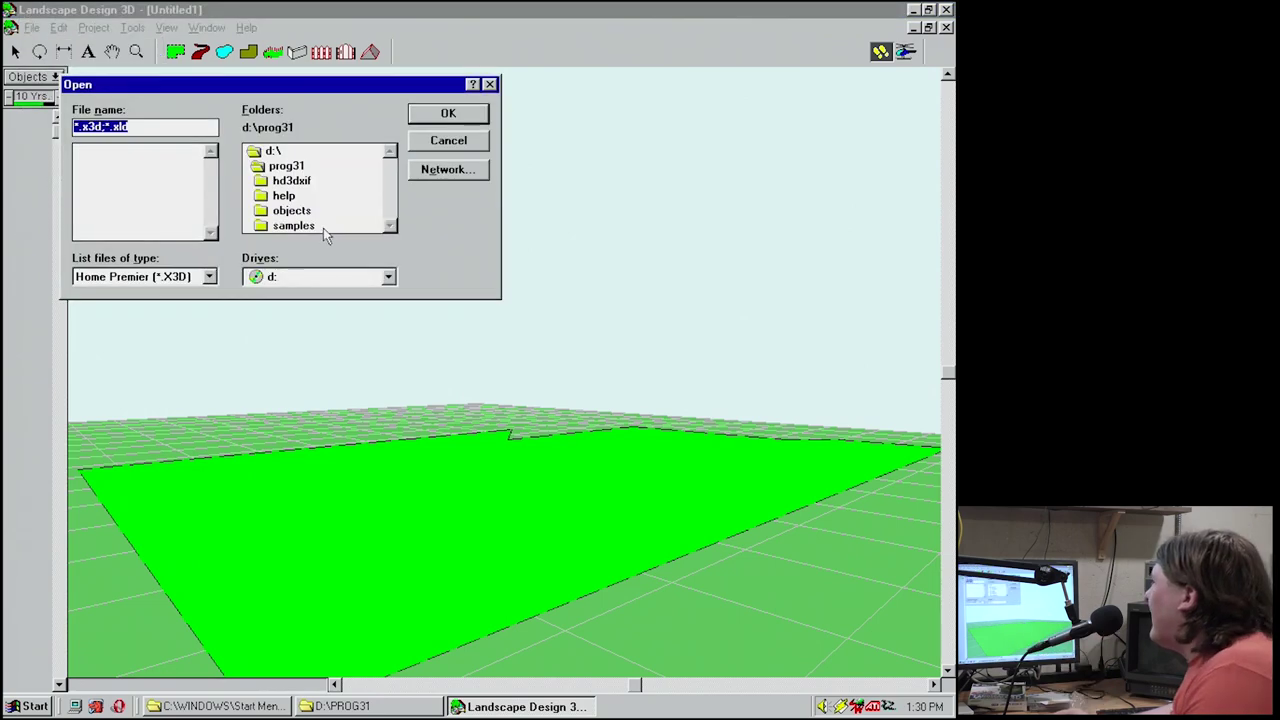
double_click(323, 226)
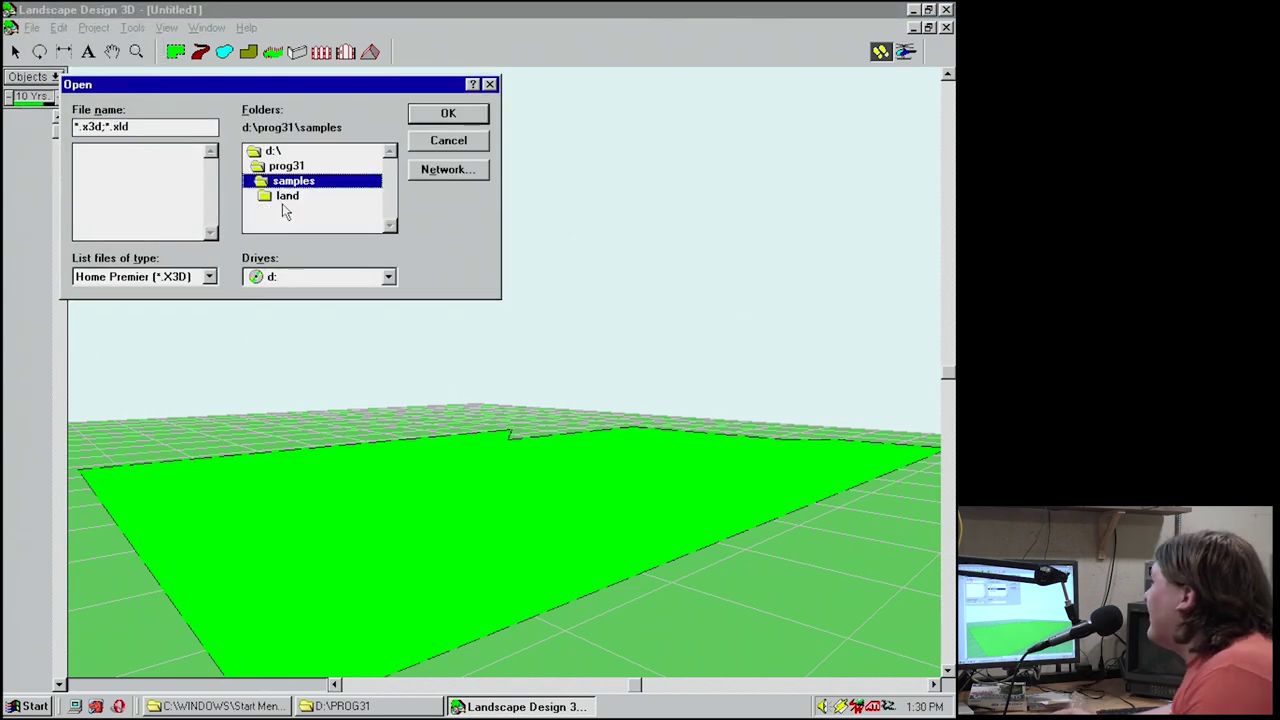
double_click(287, 196)
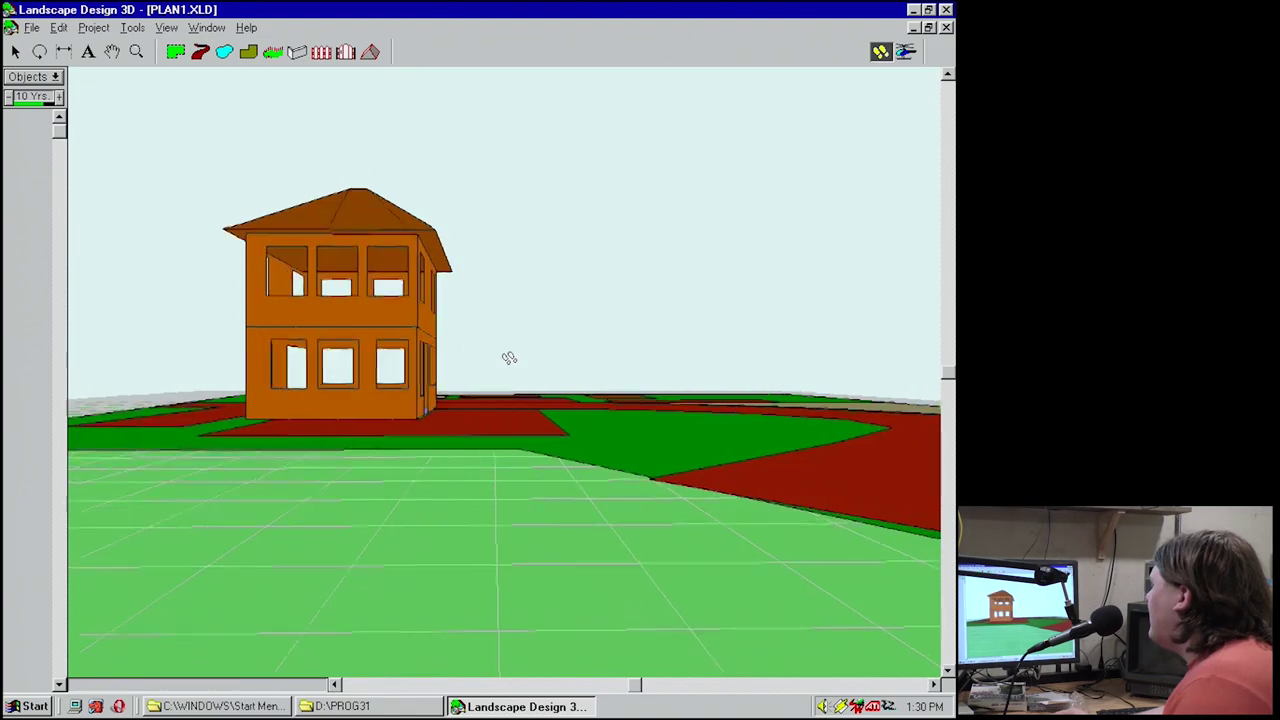
Walk around the PLAN1.XLD house and driveway in 3D, and view the site from the air.
left_click_drag(506, 357, 486, 457)
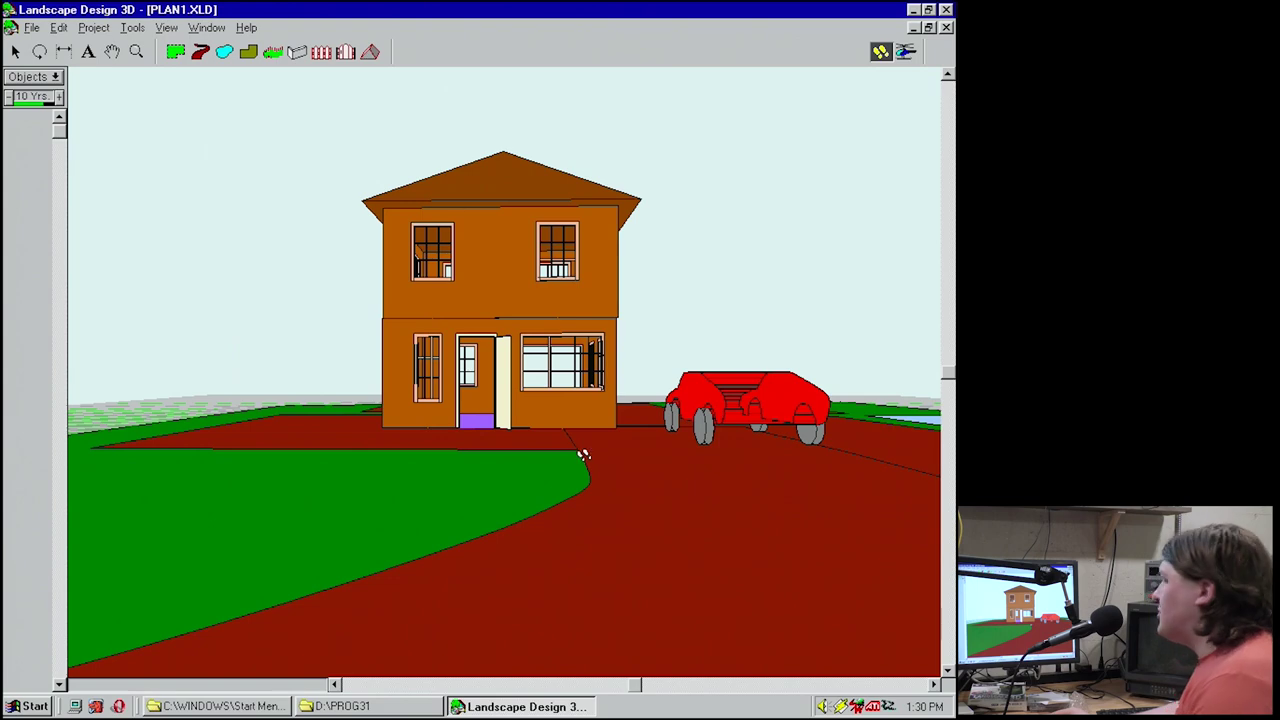
left_click_drag(581, 457, 599, 422)
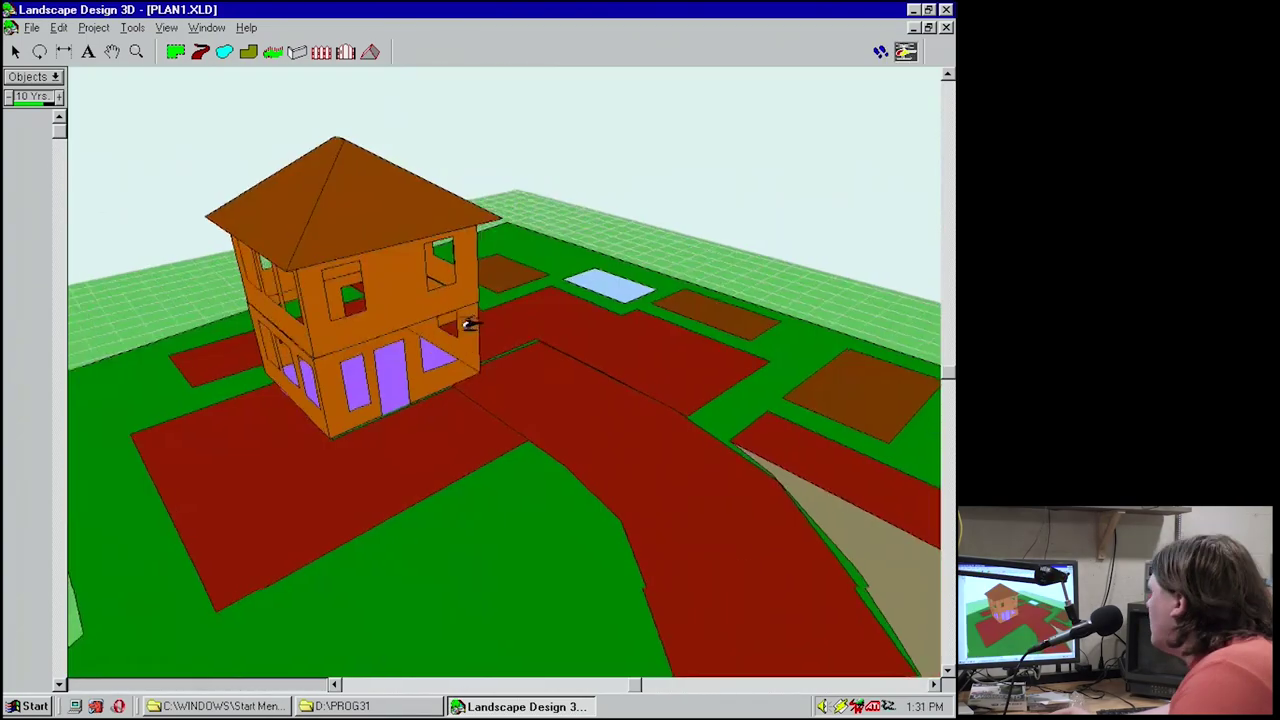
left_click_drag(467, 326, 735, 325)
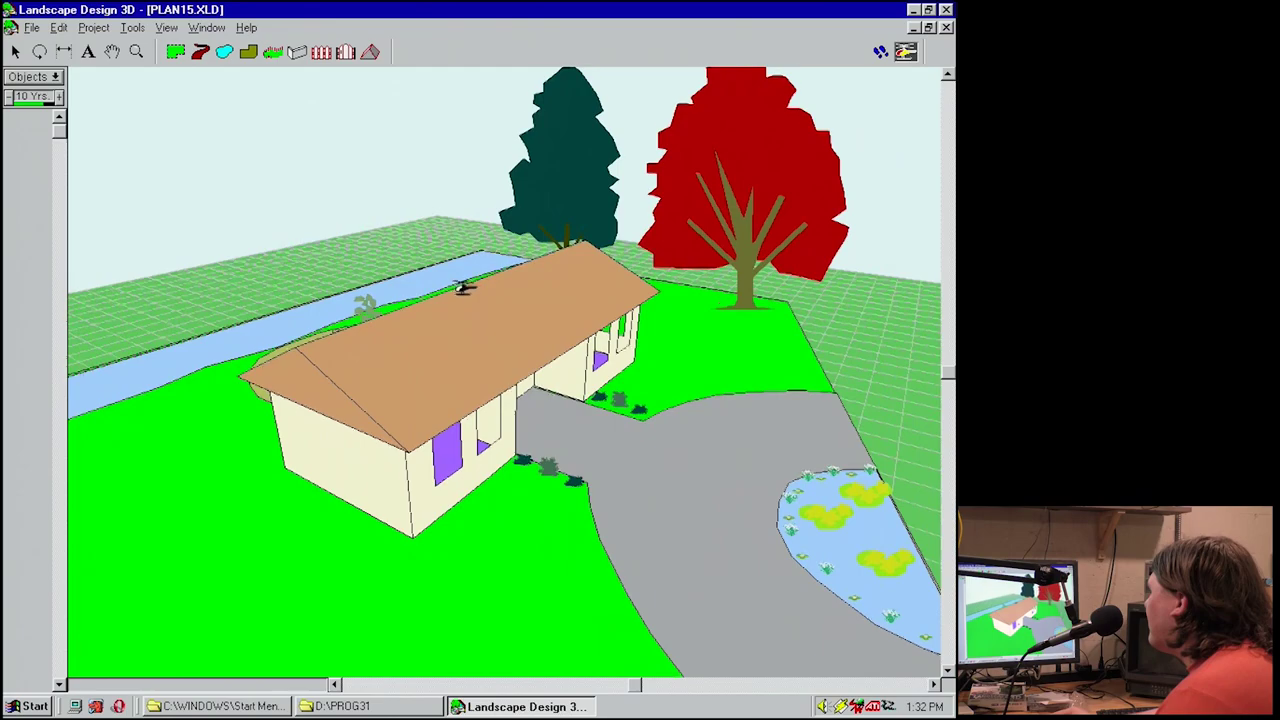
Examine the house, trees and pond of the PLAN15.XLD sample in 3D by flying over and walking through it.
left_click_drag(457, 286, 876, 63)
left_click(879, 53)
left_click_drag(486, 383, 523, 389)
mouse_move(530, 265)
left_mouse_down()
mouse_move(537, 240)
mouse_move(522, 268)
left_mouse_up()
left_click_drag(512, 317, 453, 300)
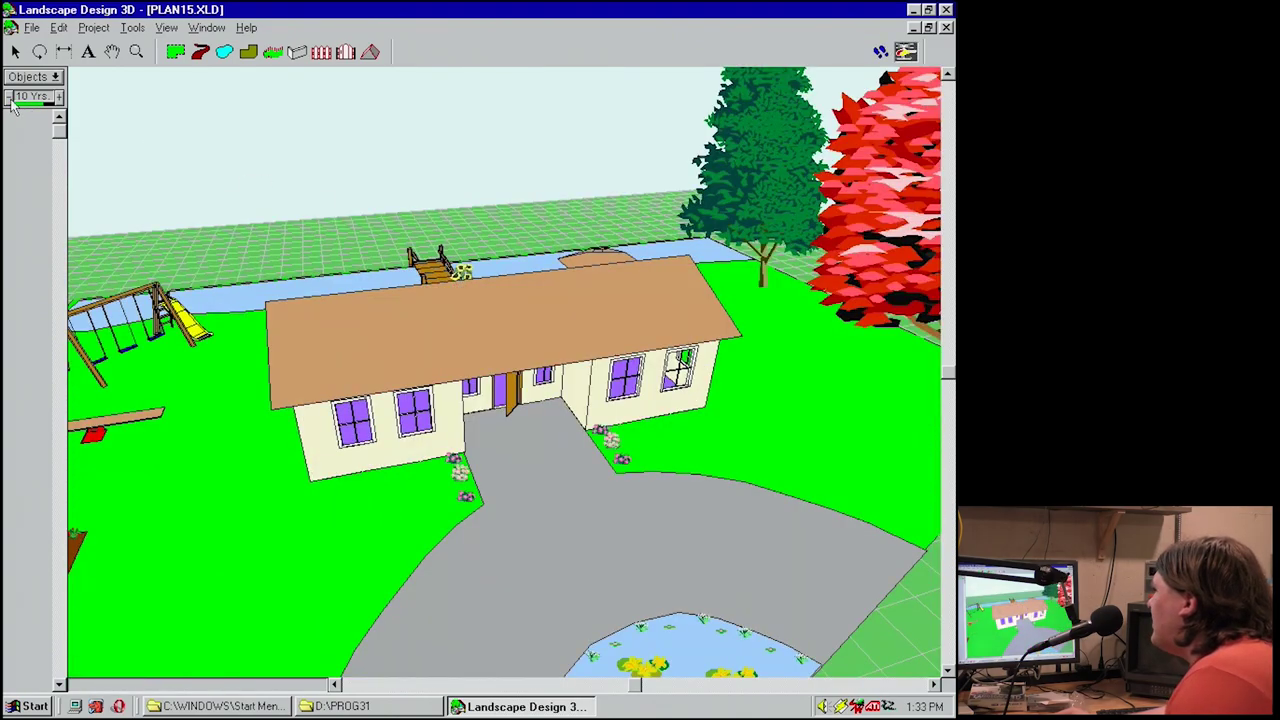
Reduce the plant growth age to 6 months and inspect the young plants in the 3D view.
left_click(10, 100)
left_click(10, 98)
left_click(10, 98)
left_click(10, 98)
left_click(10, 98)
left_click(10, 98)
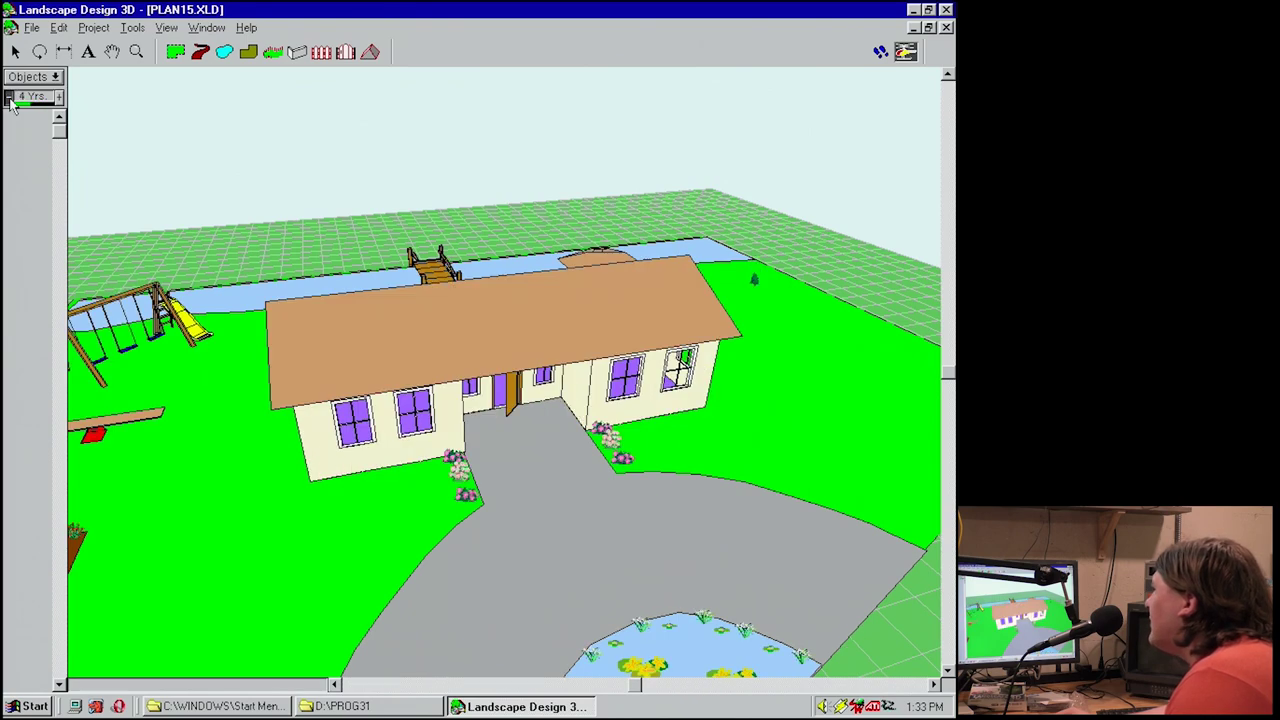
left_click(10, 100)
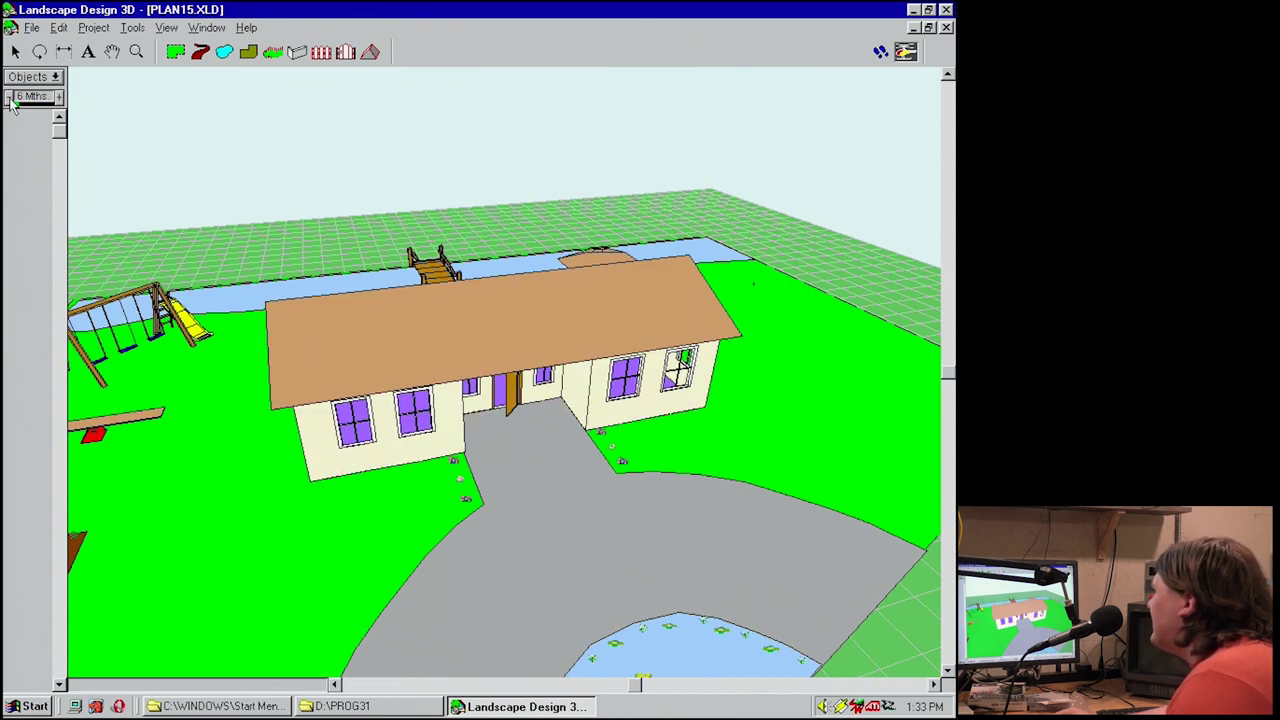
left_click_drag(358, 461, 549, 503)
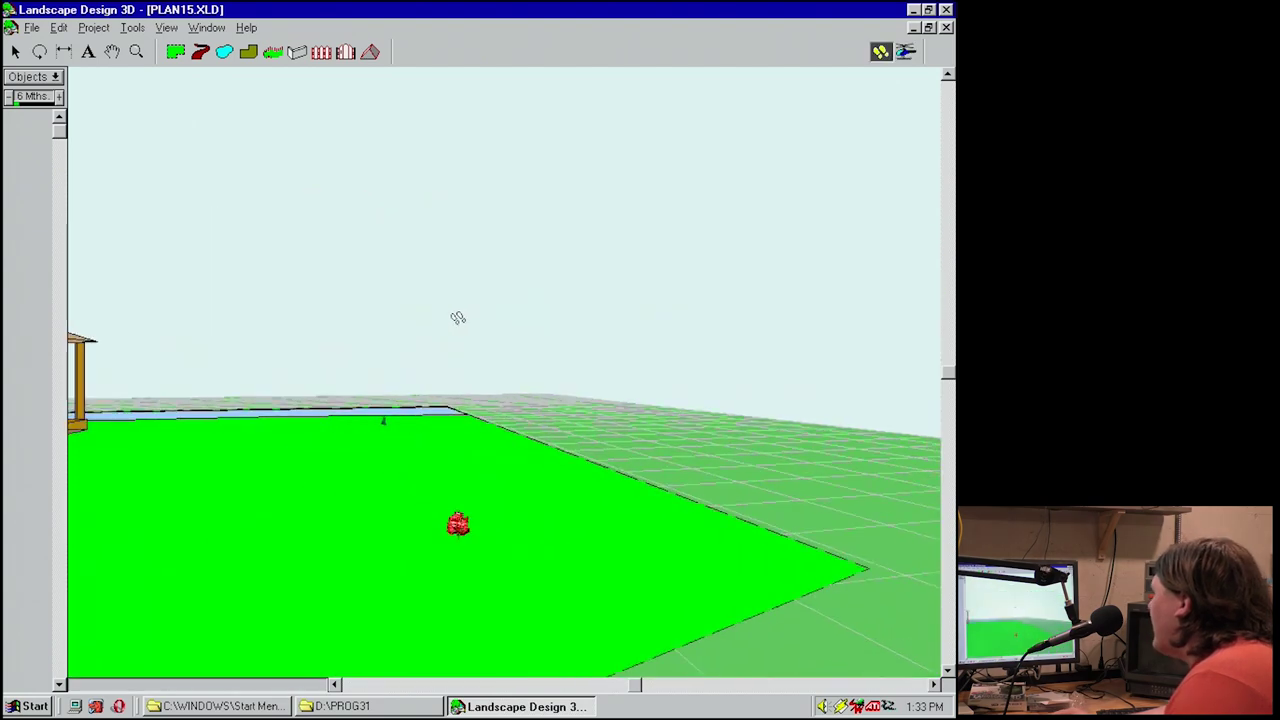
left_click_drag(457, 317, 445, 302)
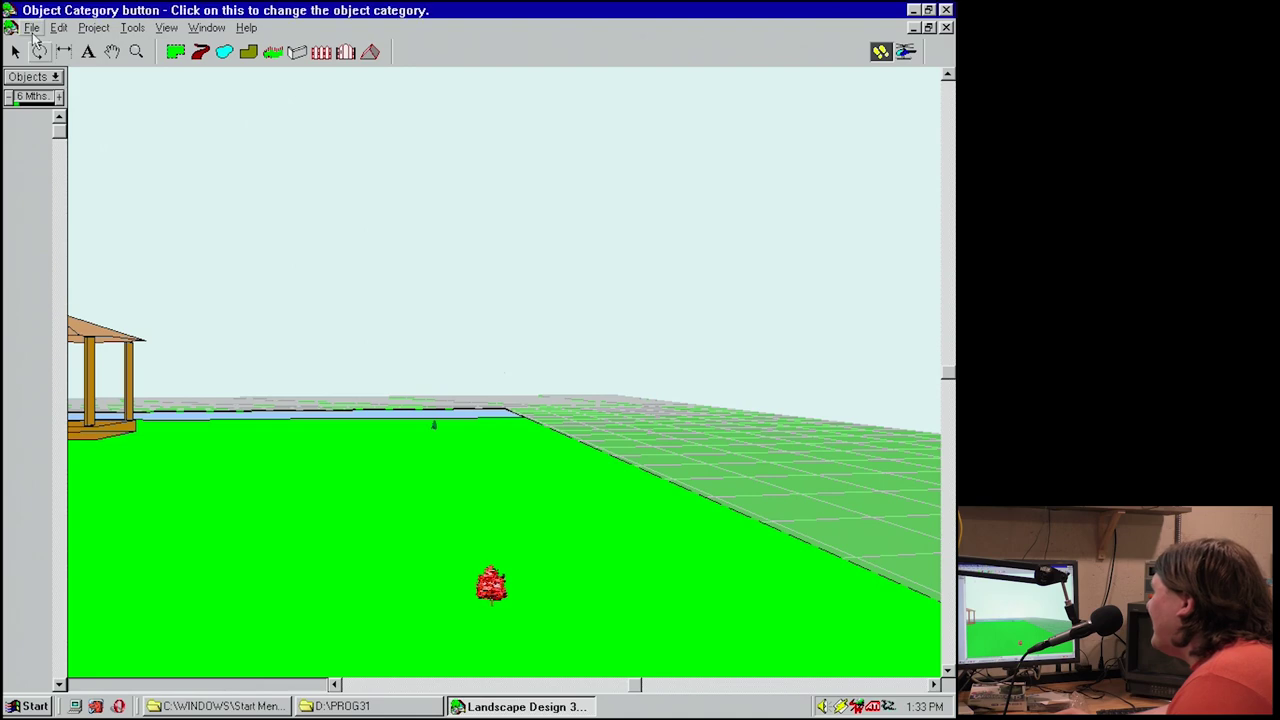
Raise the plant growth age to 15 years and look around the grown red tree in 3D.
left_click(57, 97)
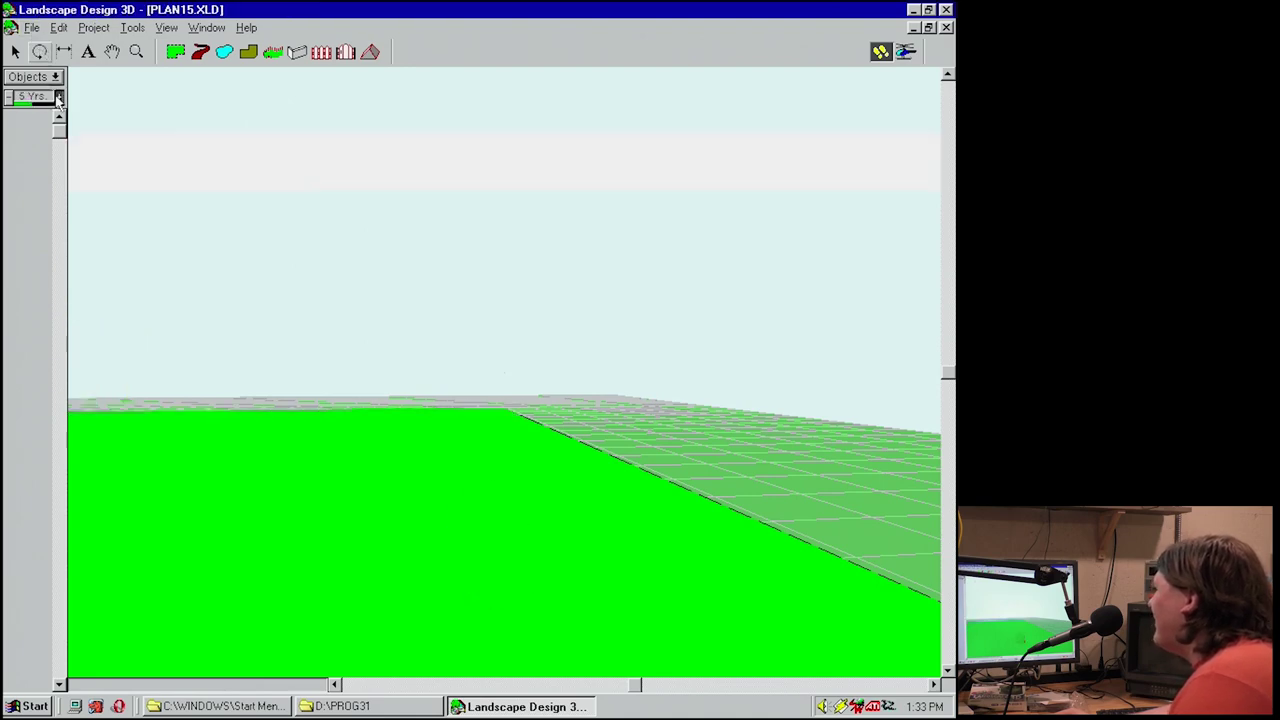
left_click(57, 97)
left_click(57, 97)
left_click(57, 97)
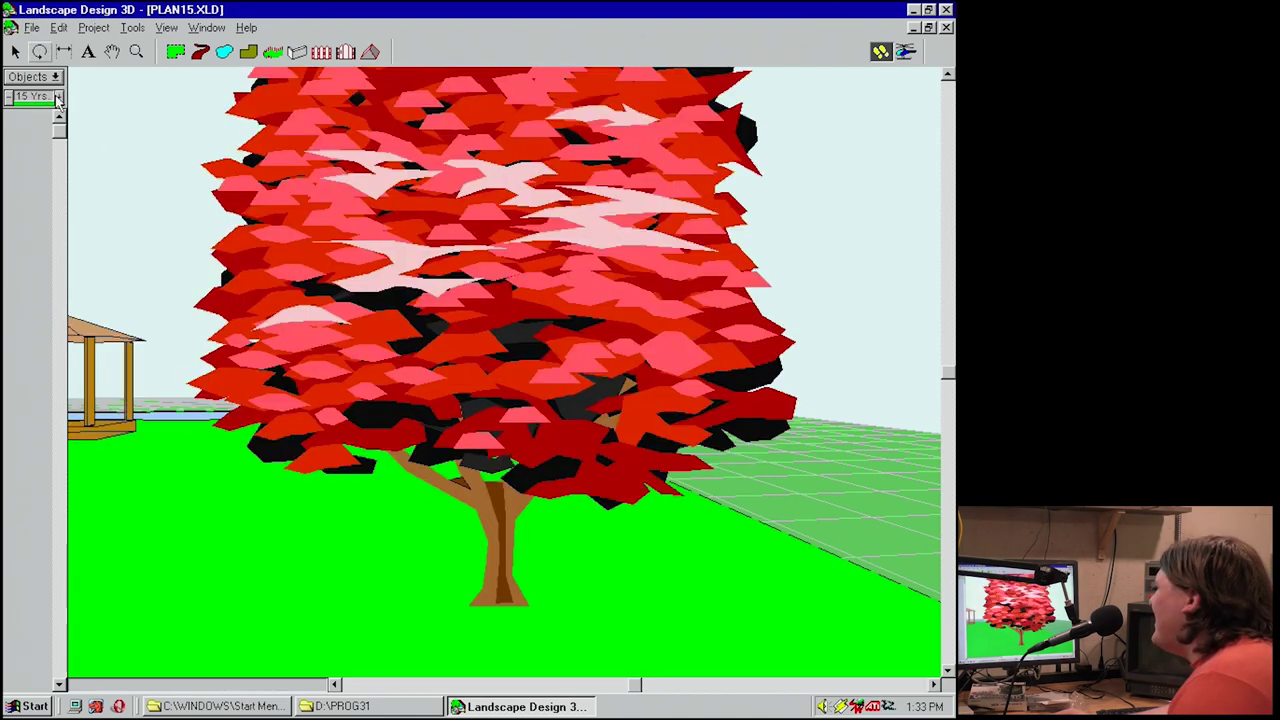
left_click_drag(450, 295, 392, 364)
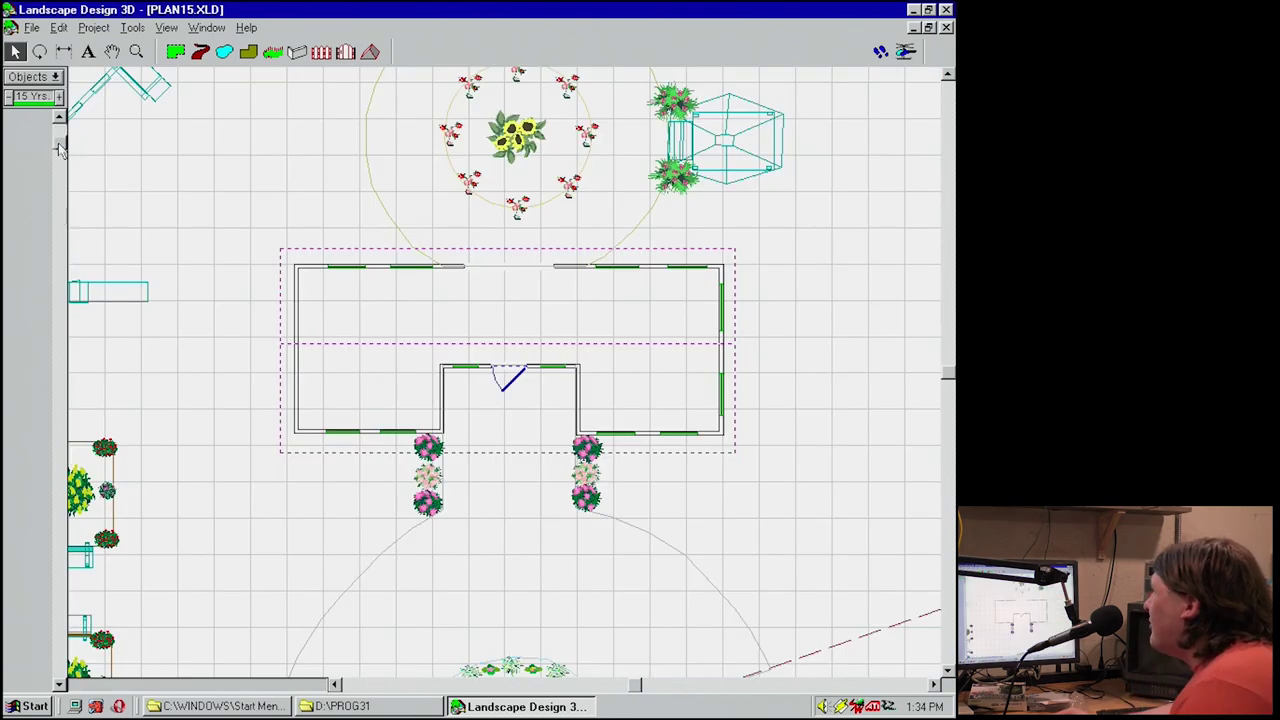
Try dimension lines across the house in the 2D plan and show the About information for Landscape Design 3D.
left_click(57, 78)
left_click(24, 290)
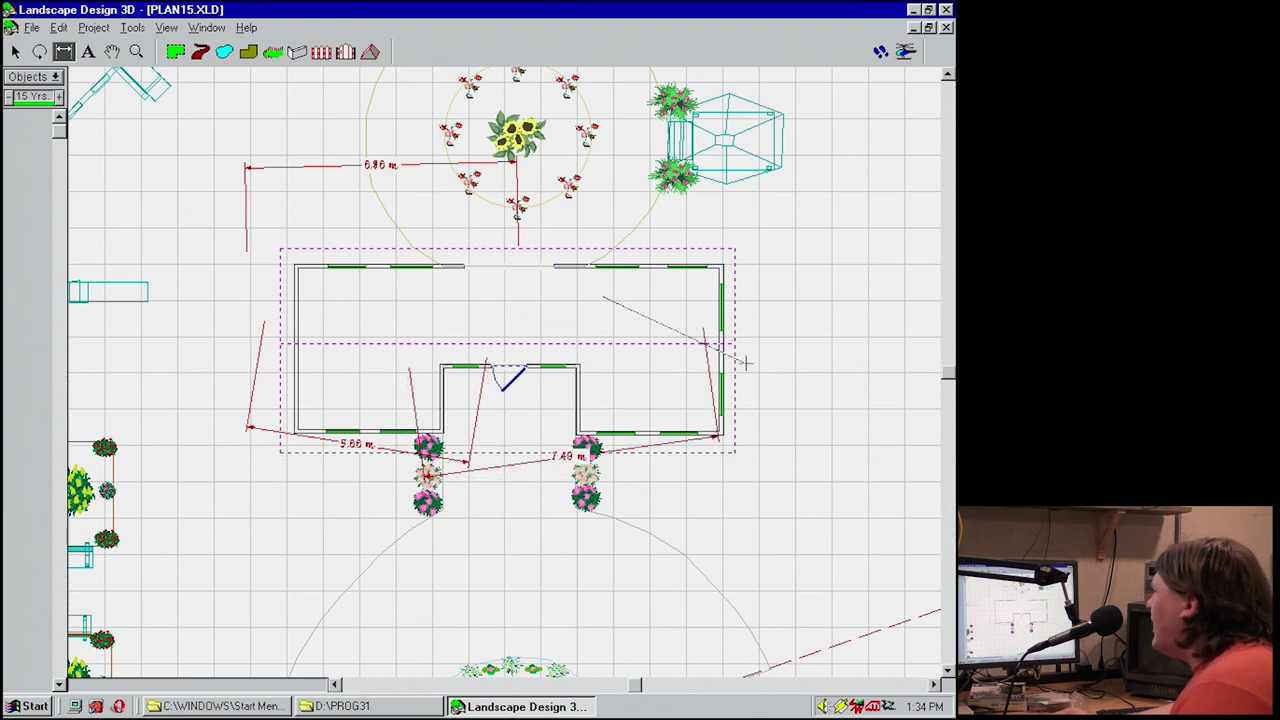
left_click(246, 28)
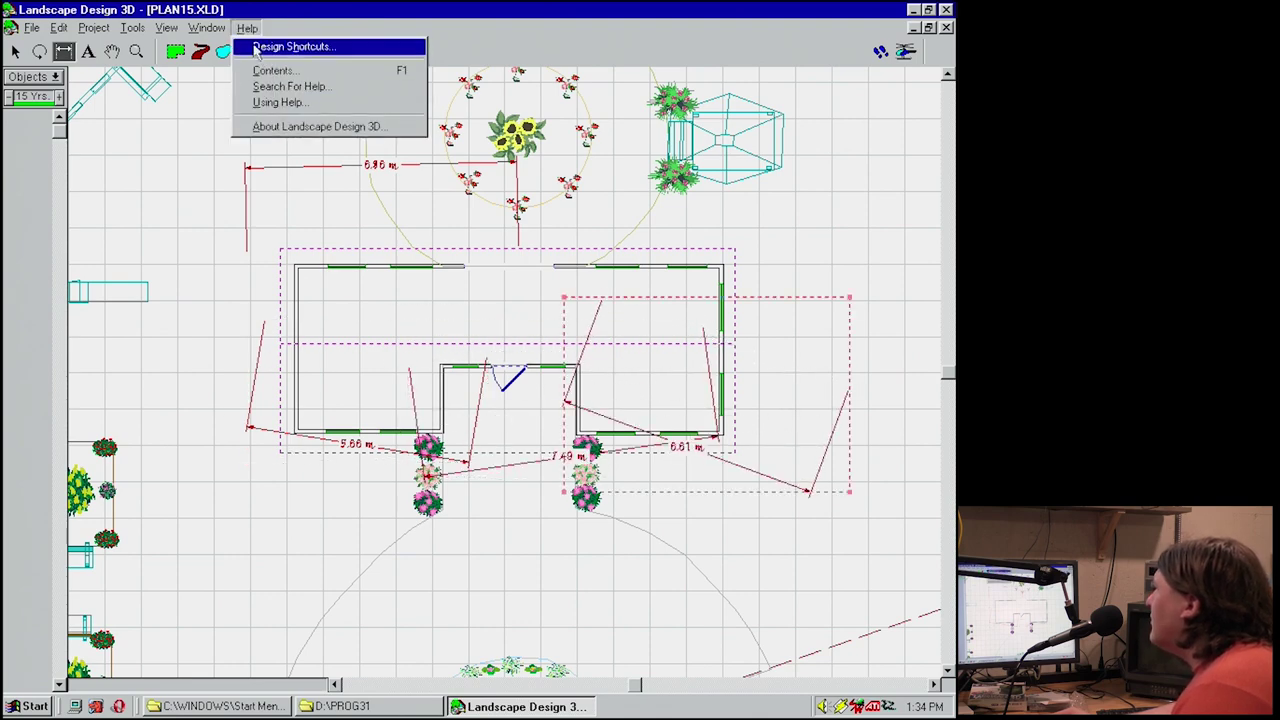
left_click(300, 126)
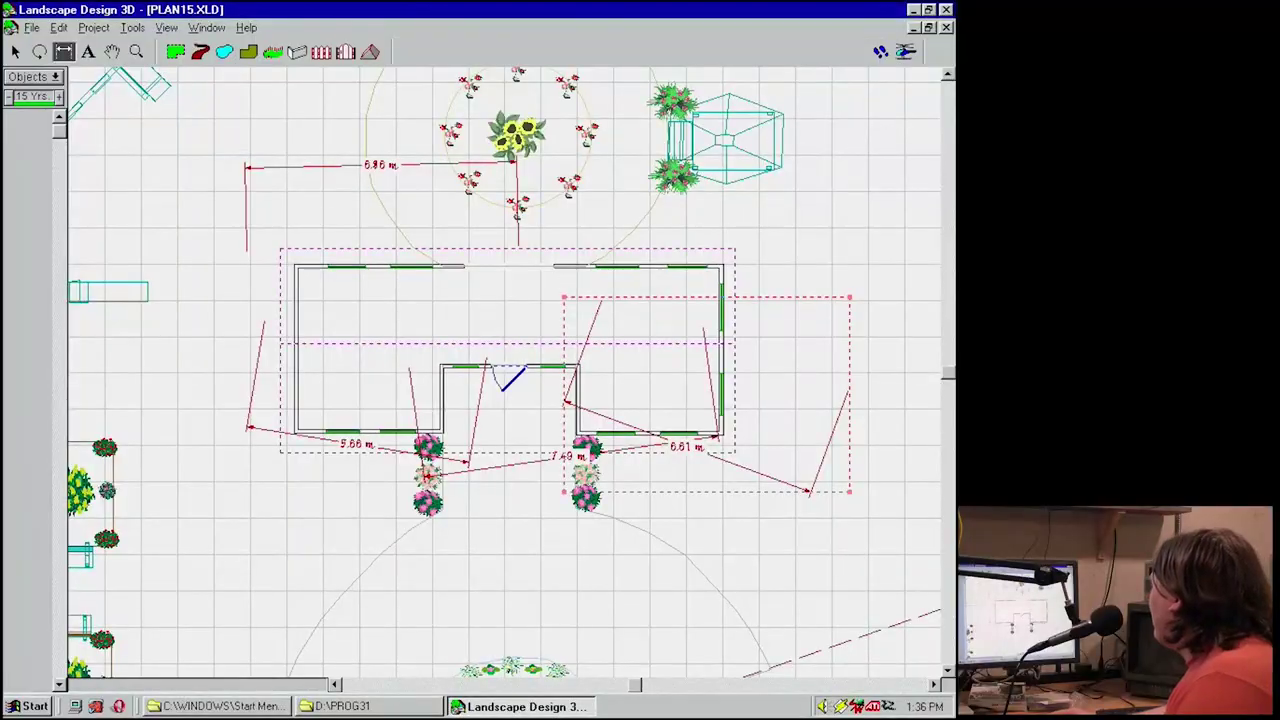
Exit Landscape Design 3D, discarding the changes to all open designs.
left_click(946, 9)
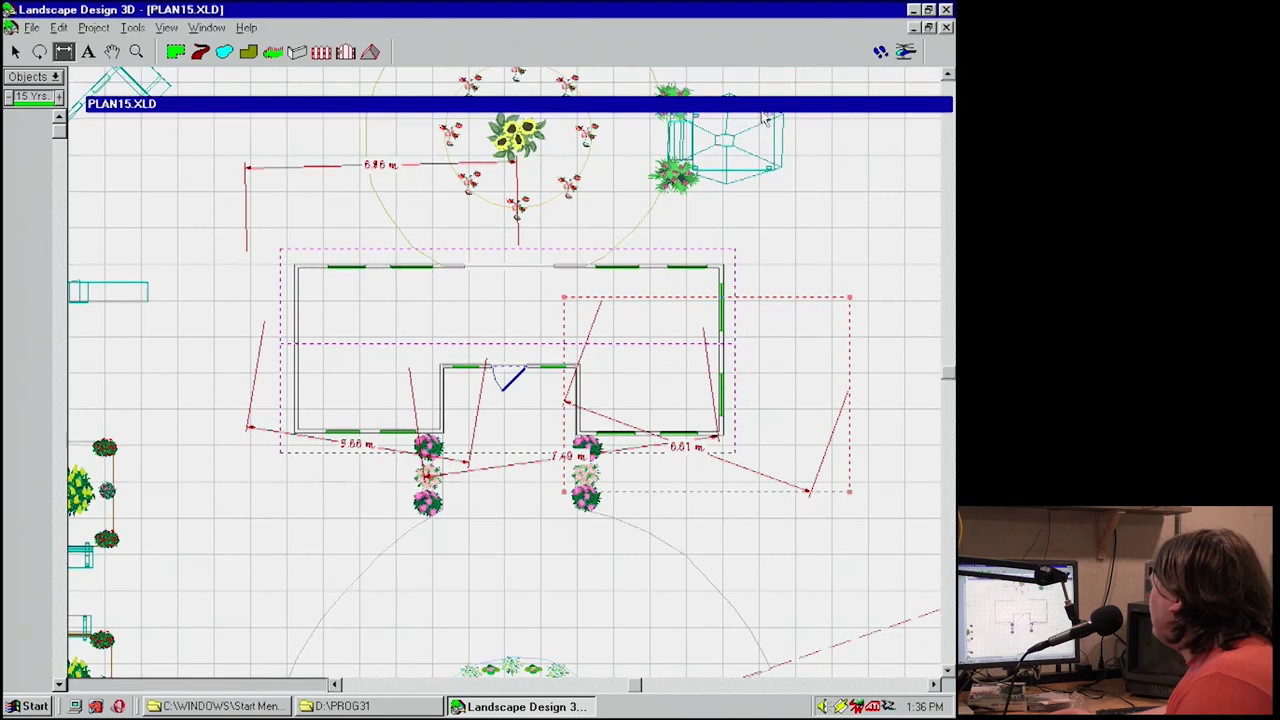
left_click(478, 398)
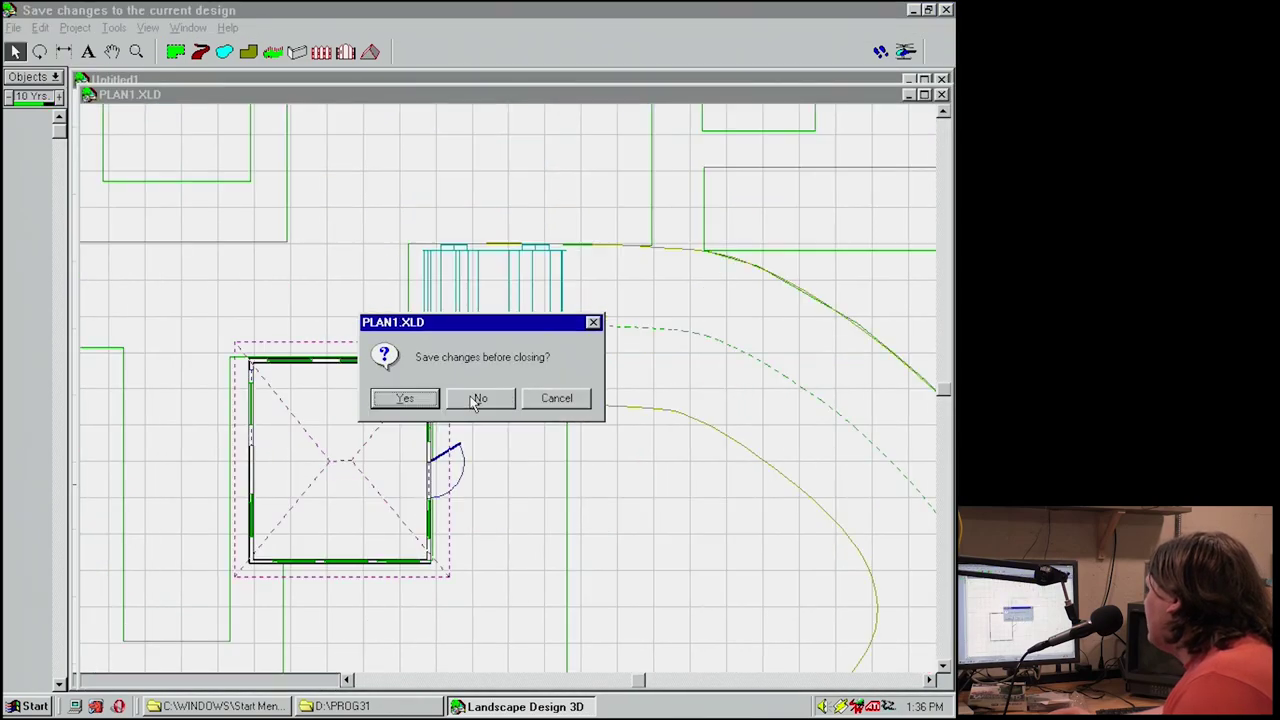
left_click(480, 398)
left_click(480, 398)
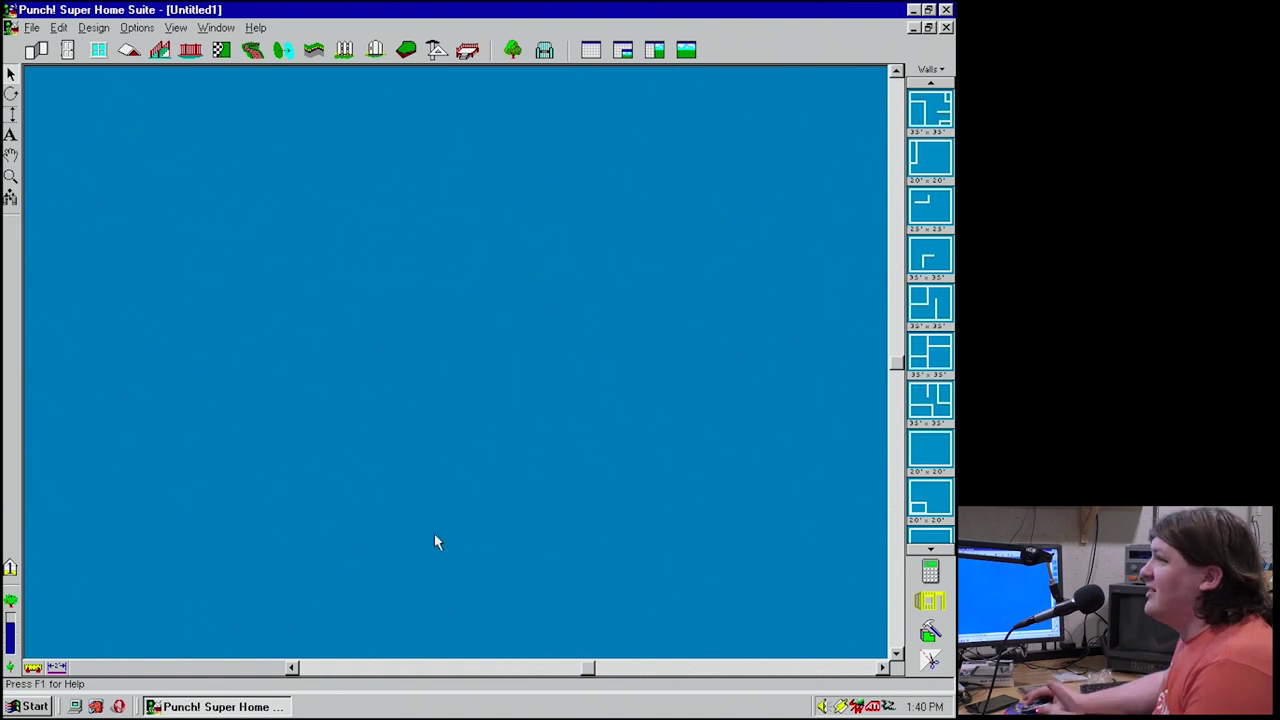
In Punch! Super Home Suite, place the first preset 35' × 35' wall layout with inner rooms on the plan.
left_click(925, 120)
left_click_drag(925, 120, 659, 205)
left_click_drag(456, 360, 456, 360)
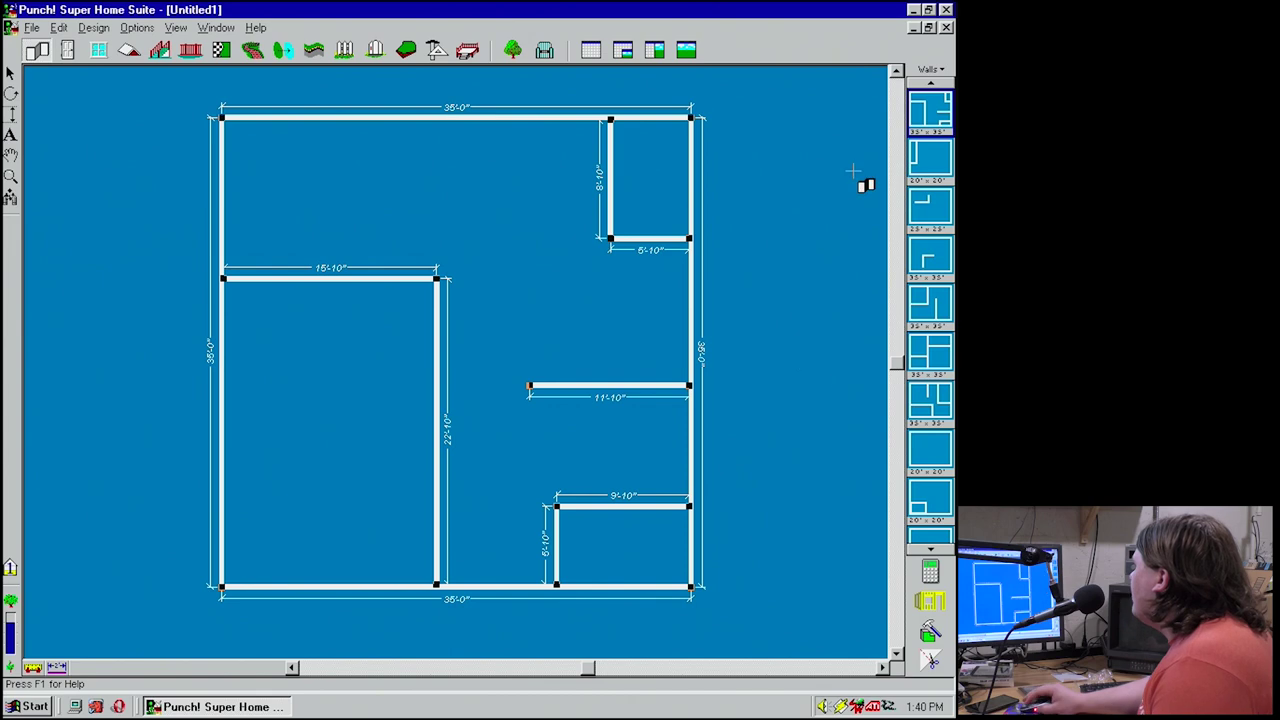
Place an empty preset 20' × 20' room beside the 35' × 35' wall layout.
left_click(932, 456)
left_click_drag(858, 388, 941, 462)
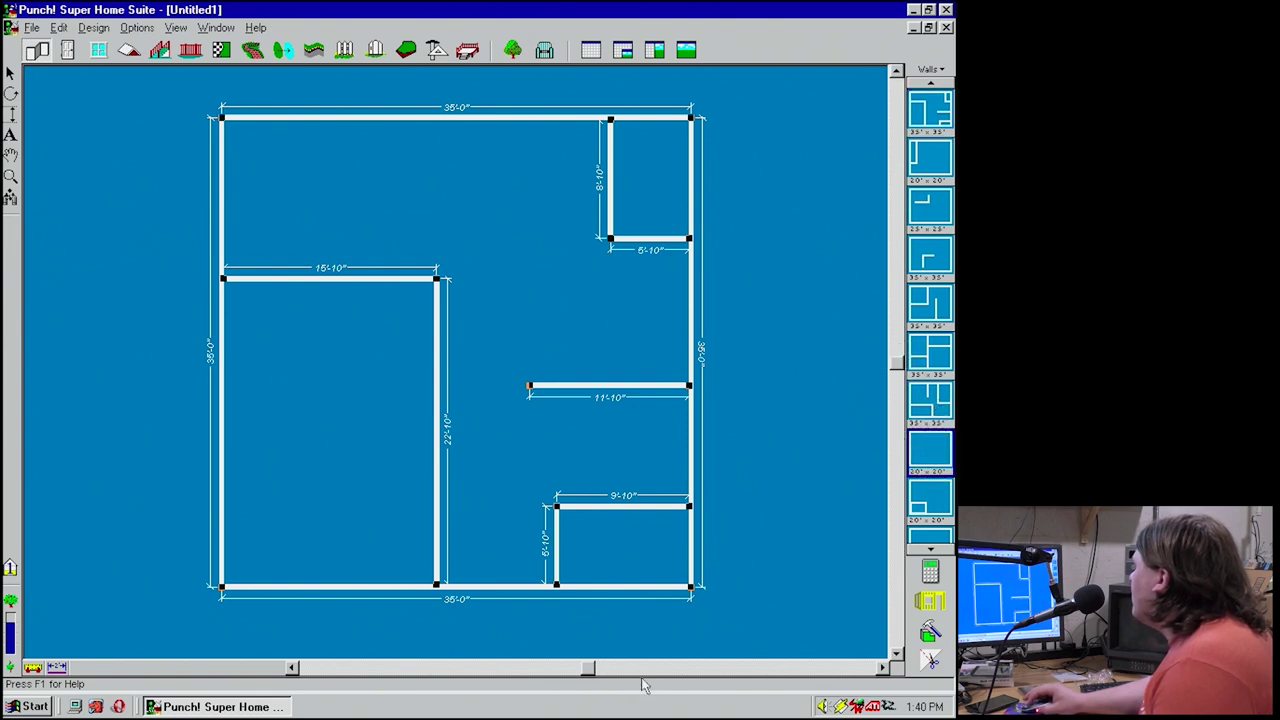
left_click(883, 667)
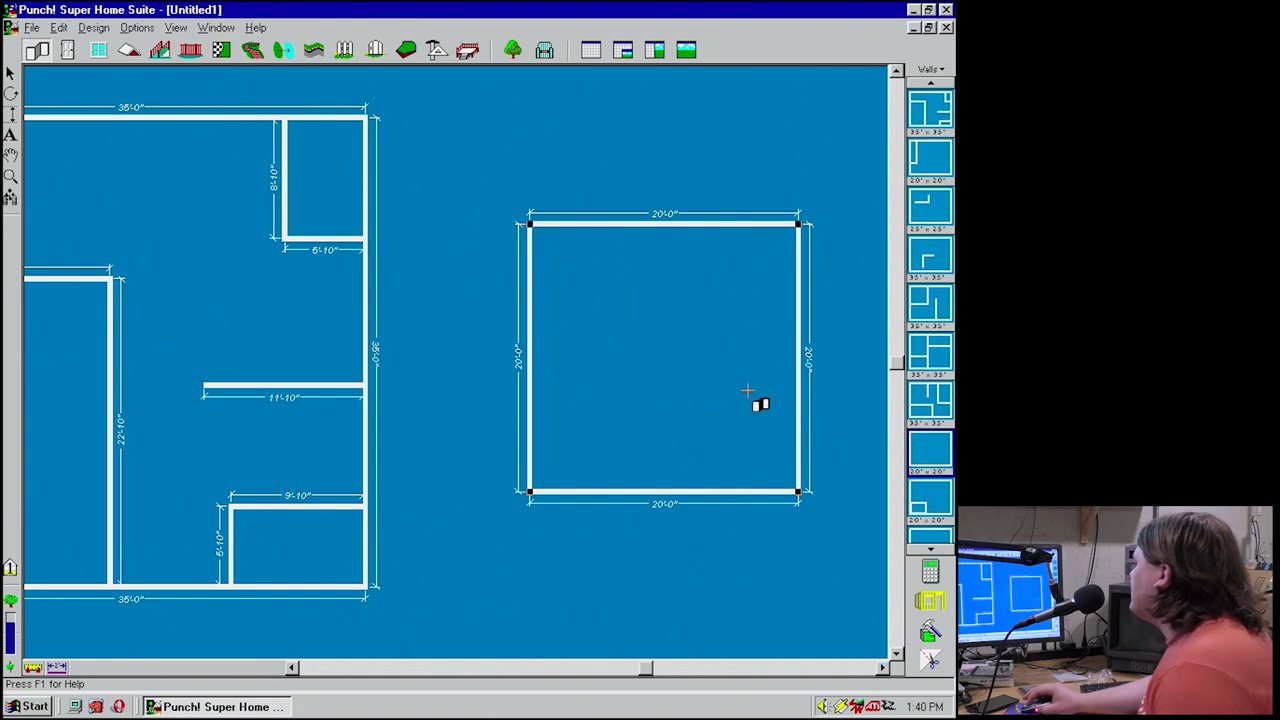
left_click_drag(940, 112, 699, 239)
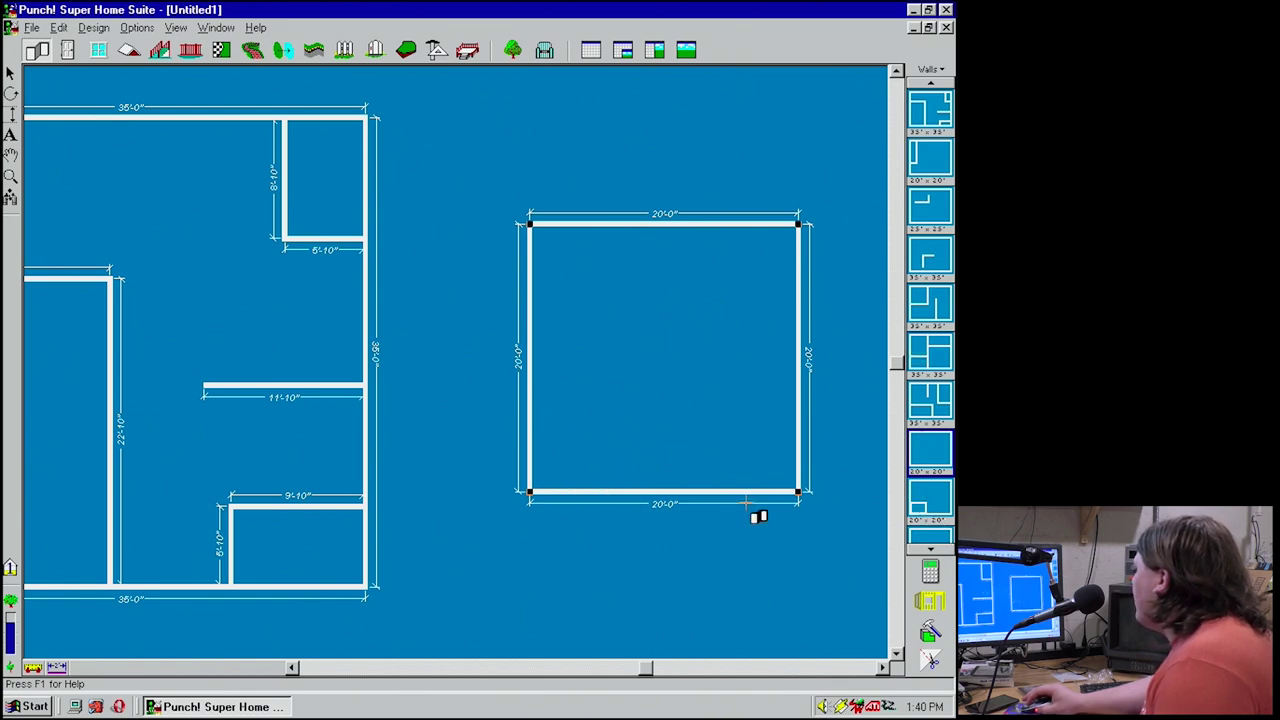
Select all the walls on the plan and delete them.
left_click(292, 667)
left_click(292, 667)
left_click(292, 667)
left_click(292, 667)
left_click(292, 667)
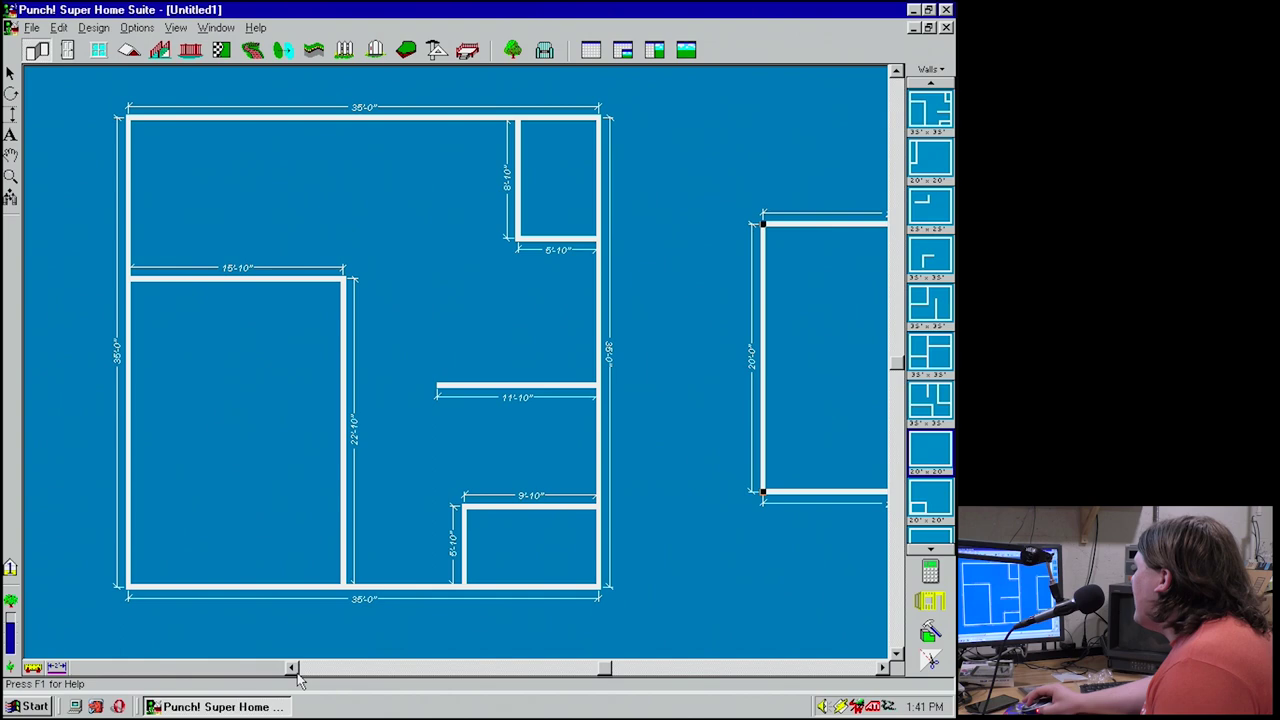
left_click(292, 667)
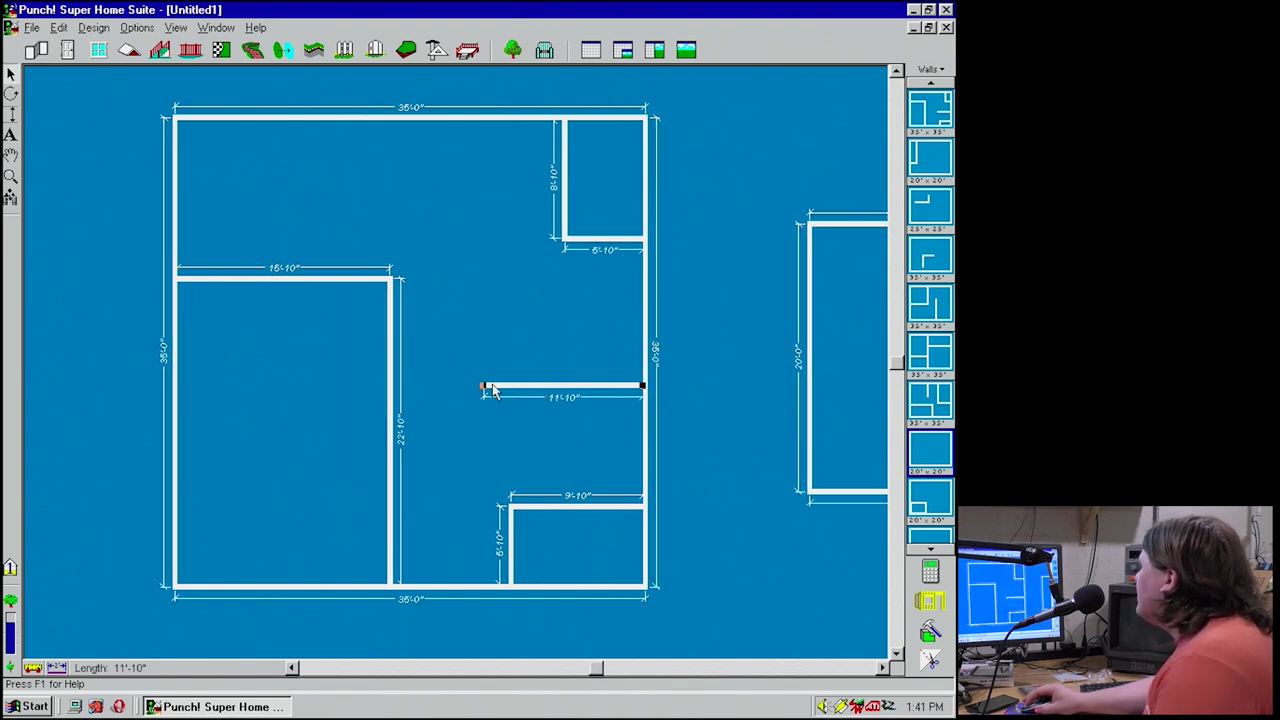
left_click(562, 483)
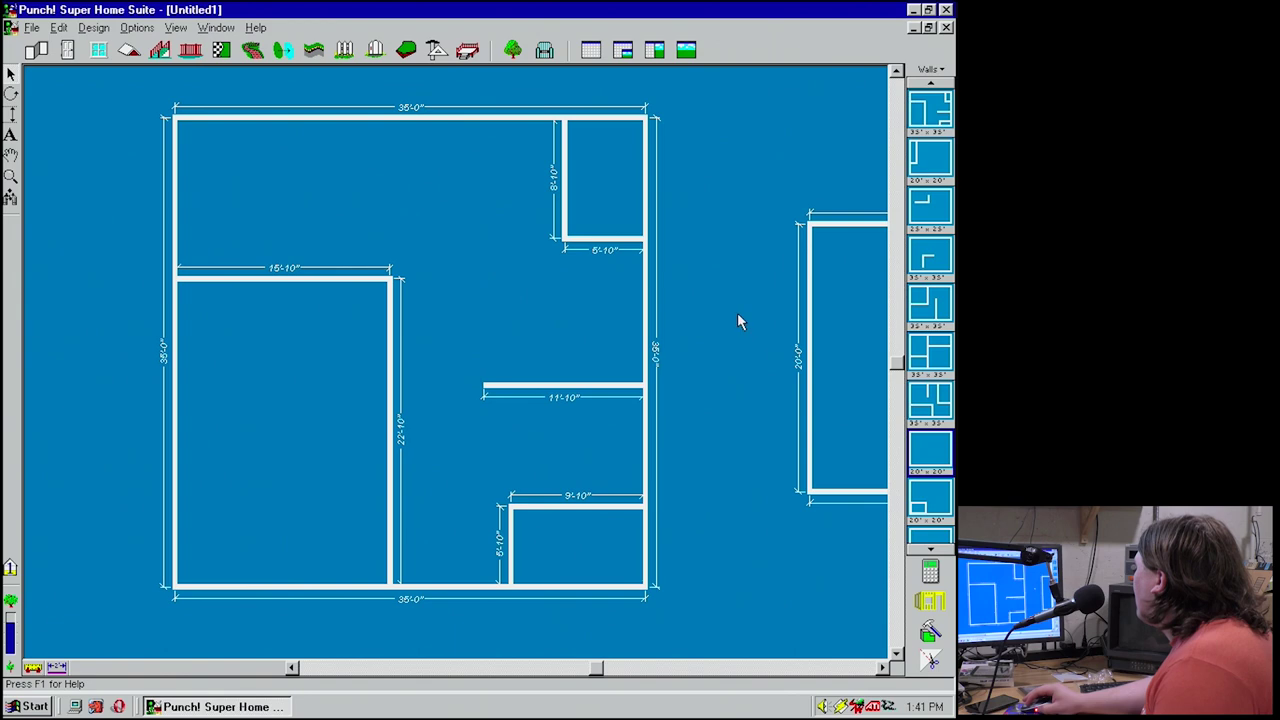
key("ctrl+a")
key("Delete")
Place the preset 35' × 35' layout with the L-shaped inner wall and show the plan beside the 3D LiveView.
left_click_drag(930, 257, 386, 240)
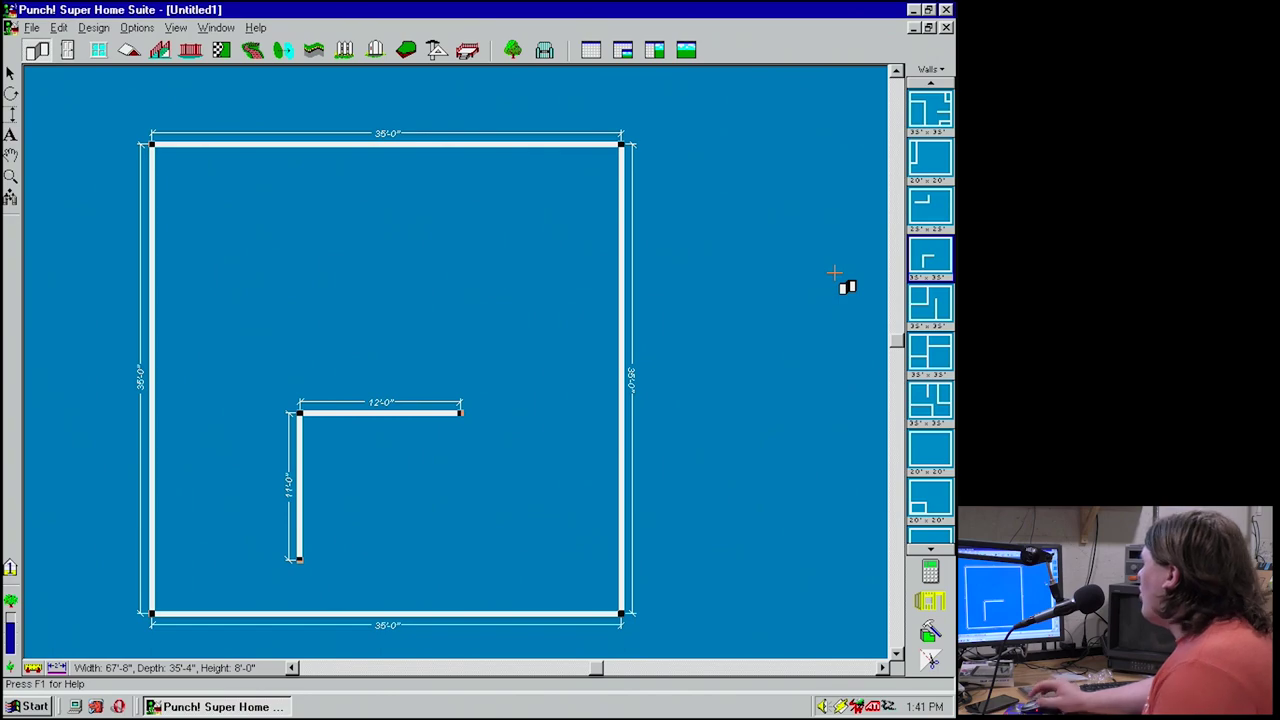
left_click(654, 50)
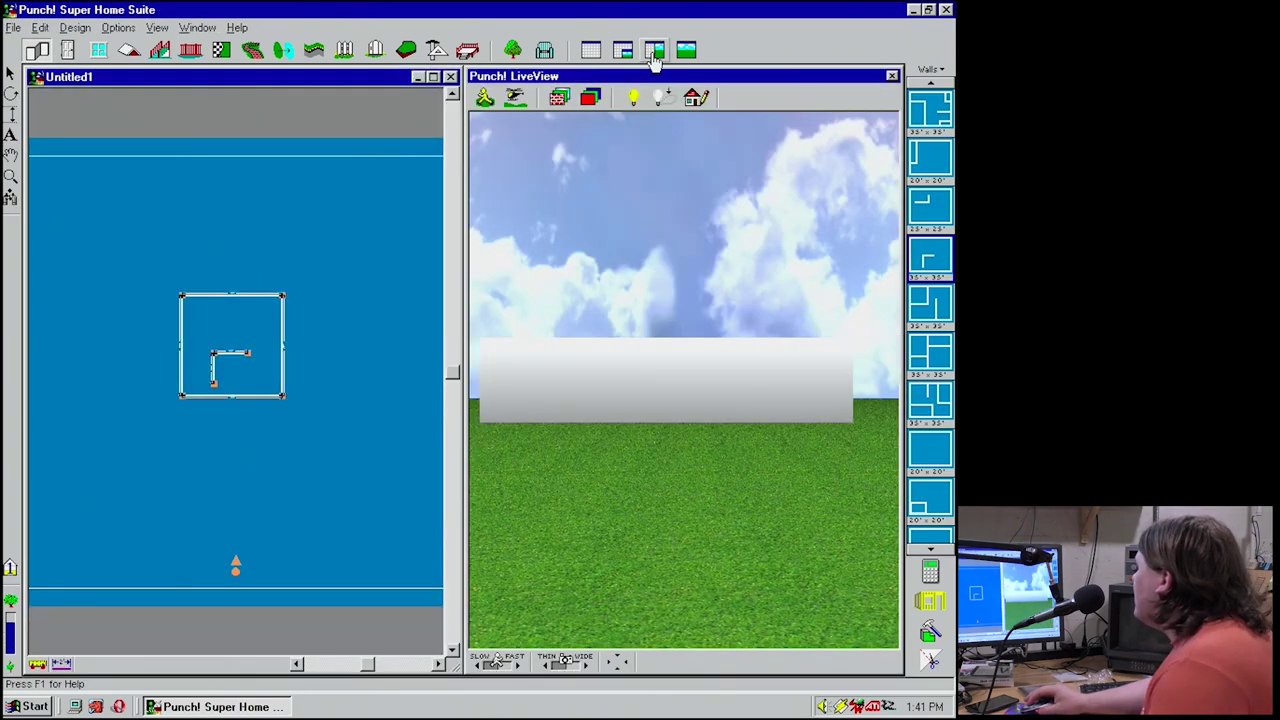
Move around the walled building in LiveView and look down into it from the air.
mouse_move(646, 372)
left_mouse_down()
mouse_move(663, 377)
mouse_move(626, 386)
mouse_move(642, 380)
mouse_move(583, 463)
left_mouse_up()
mouse_move(579, 522)
left_mouse_down()
mouse_move(609, 434)
mouse_move(583, 437)
mouse_move(663, 446)
left_mouse_up()
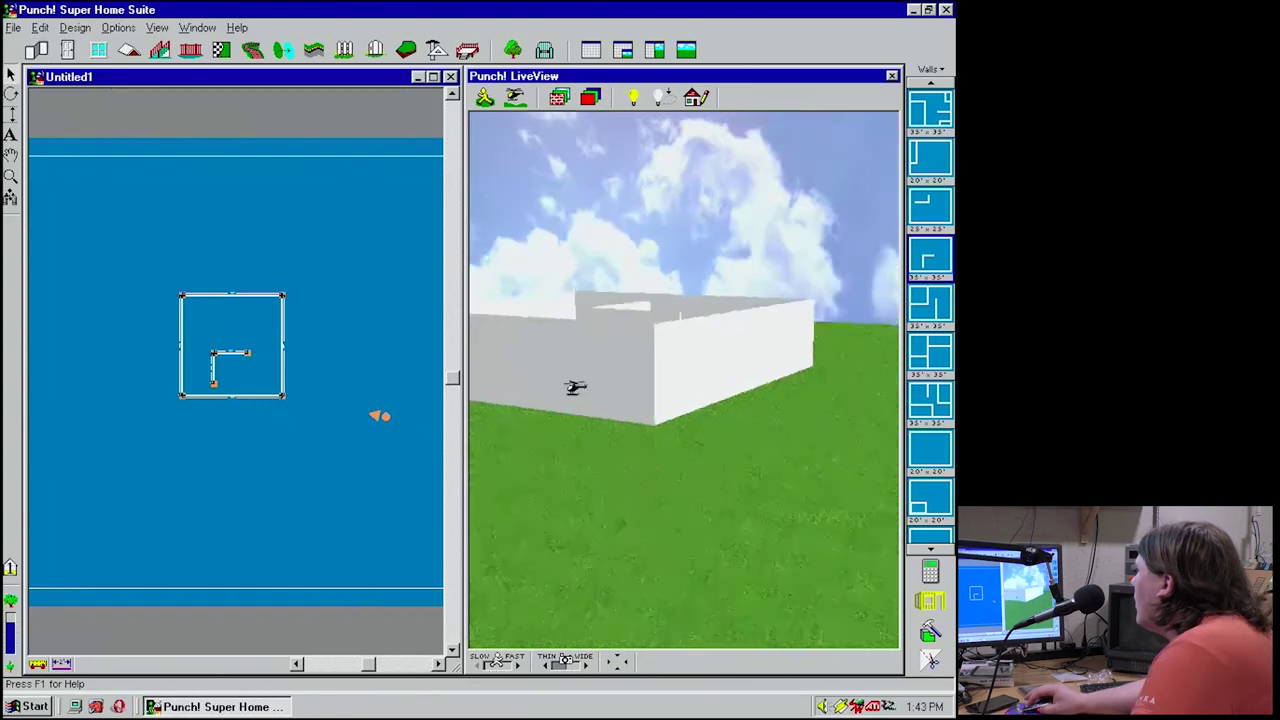
left_click_drag(574, 386, 603, 378)
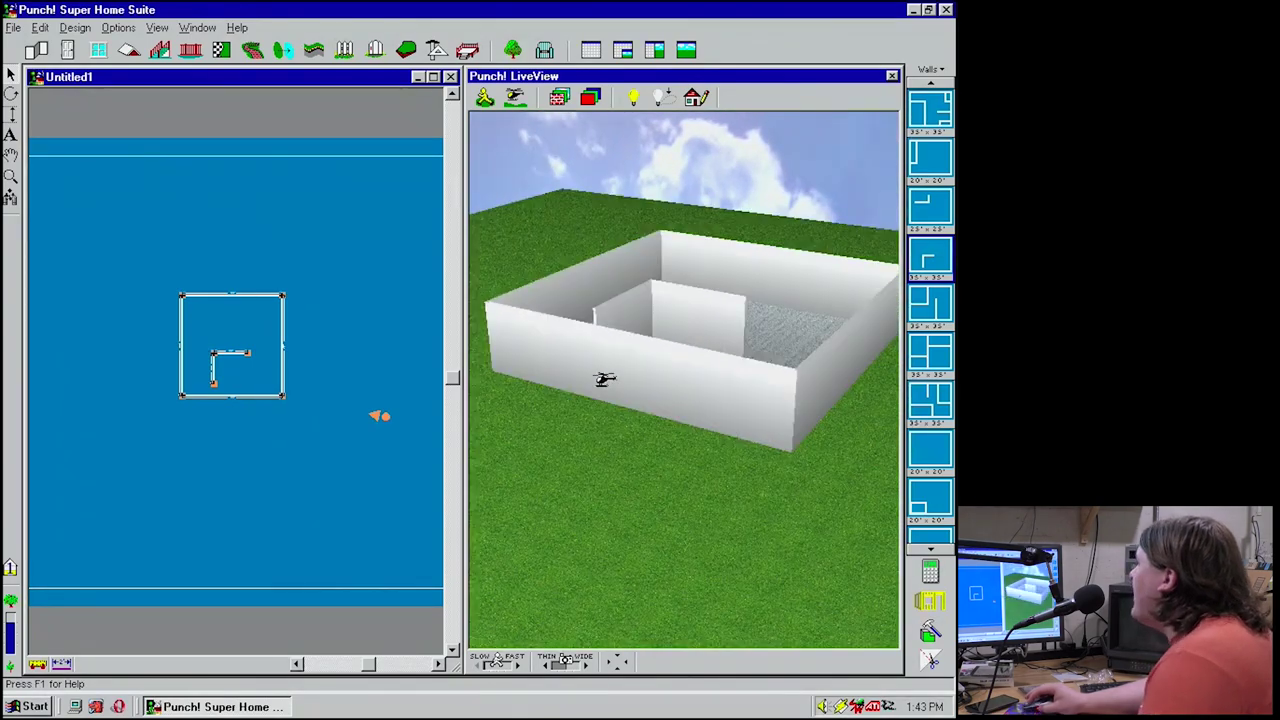
Switch to Landscape Design 3D and activate the wall tool in the blank Untitled1 design.
left_click(28, 706)
mouse_move(126, 440)
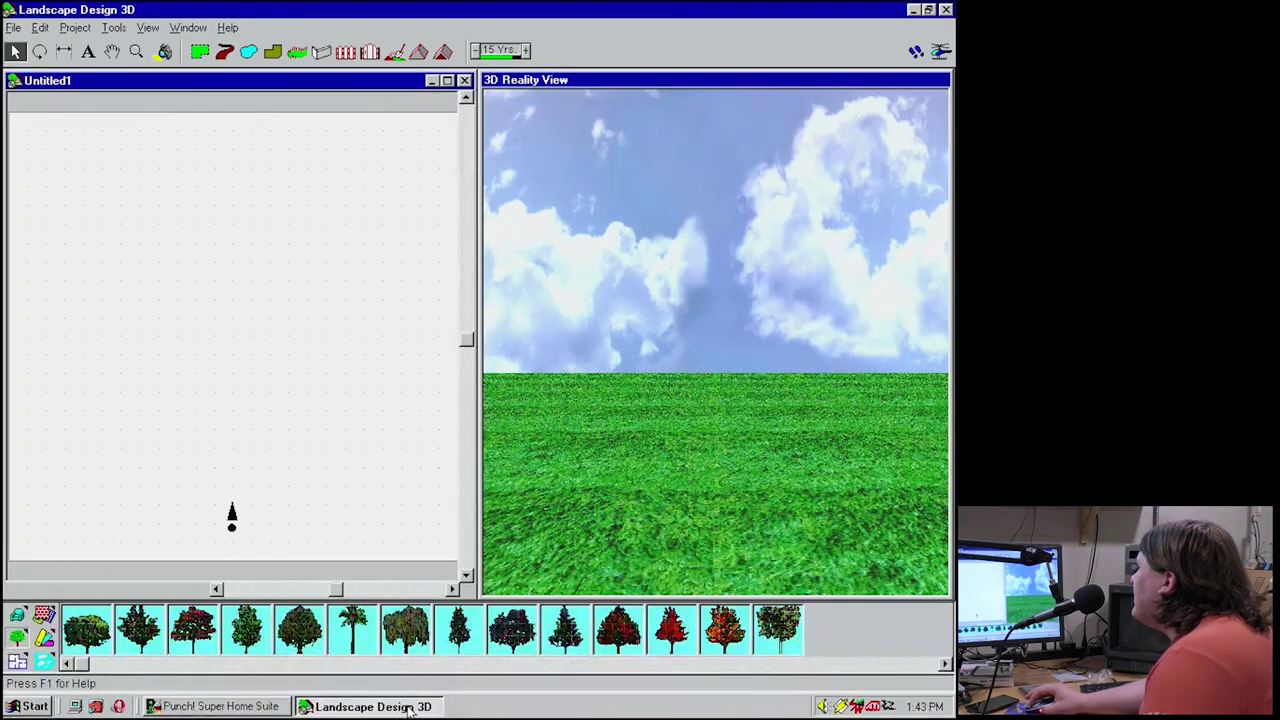
left_click(321, 51)
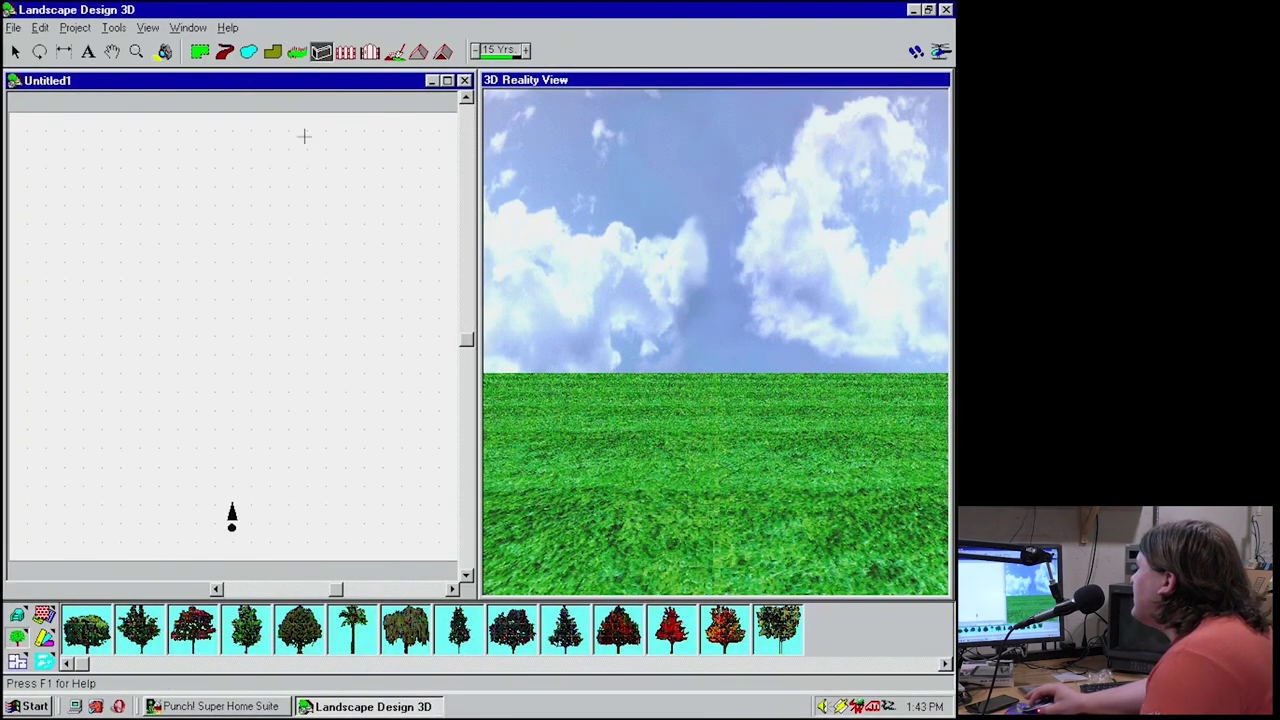